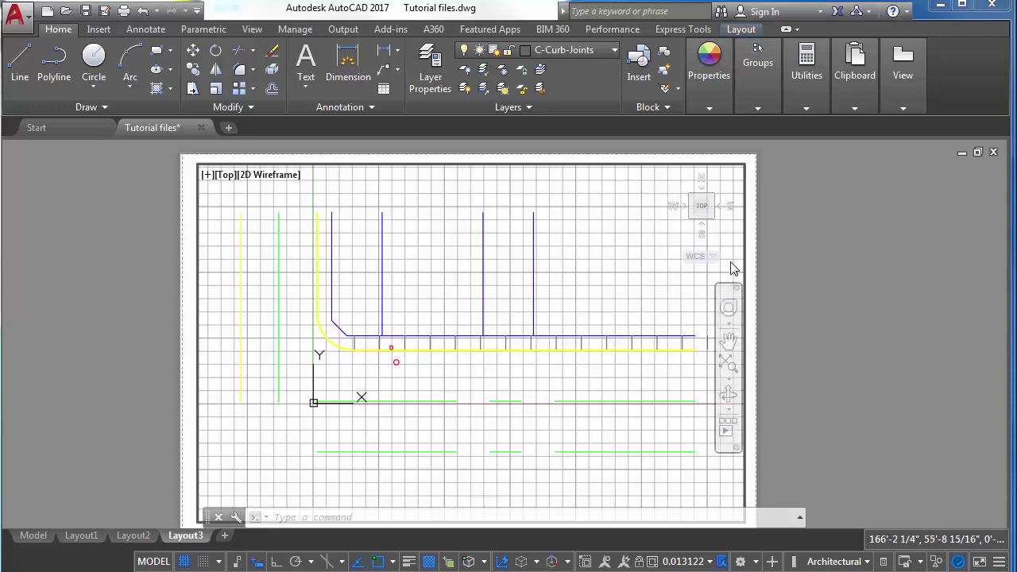
pyautogui.click(584, 299)
pyautogui.click(308, 356)
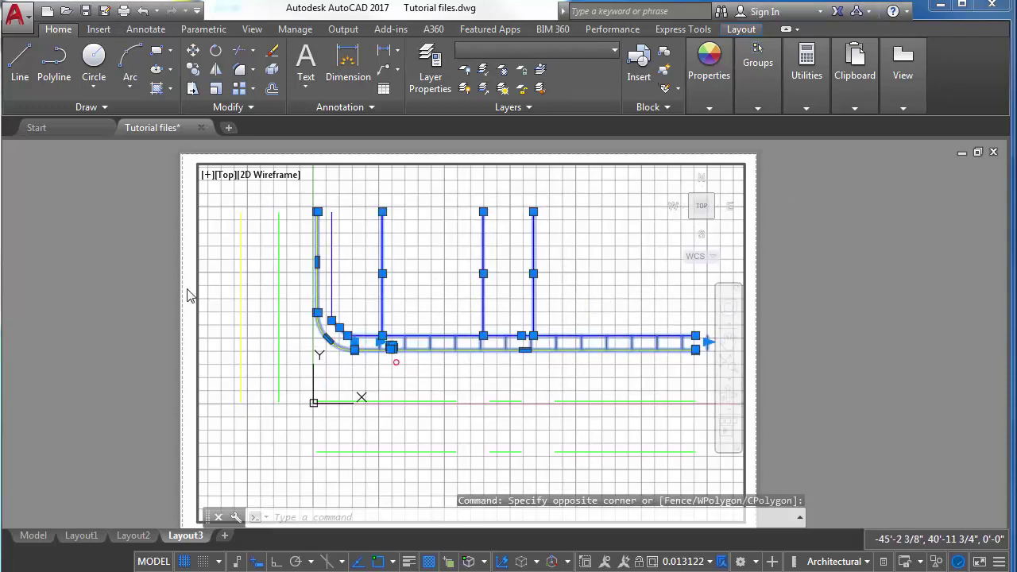
pyautogui.press('Escape')
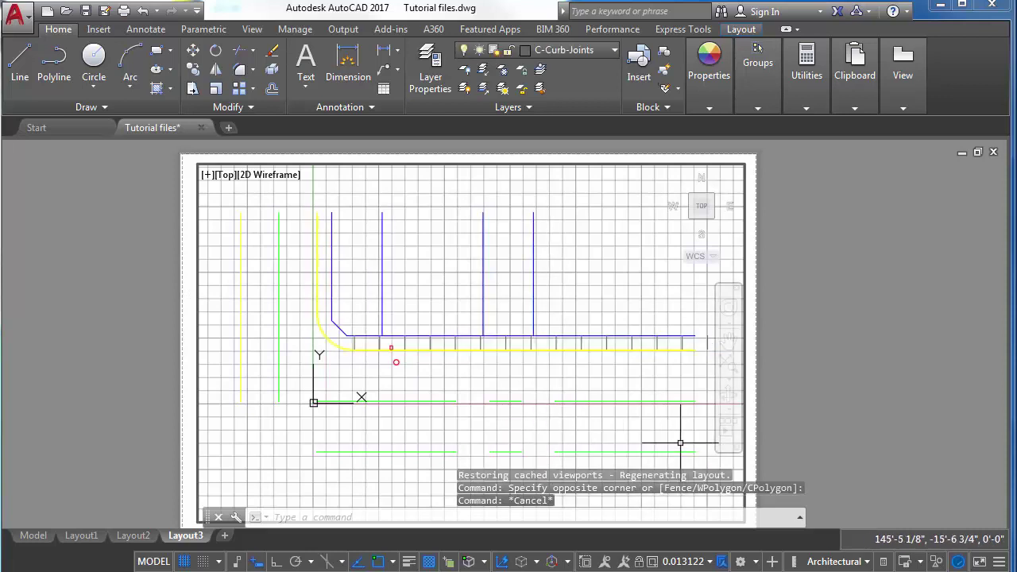
pyautogui.doubleClick(241, 377)
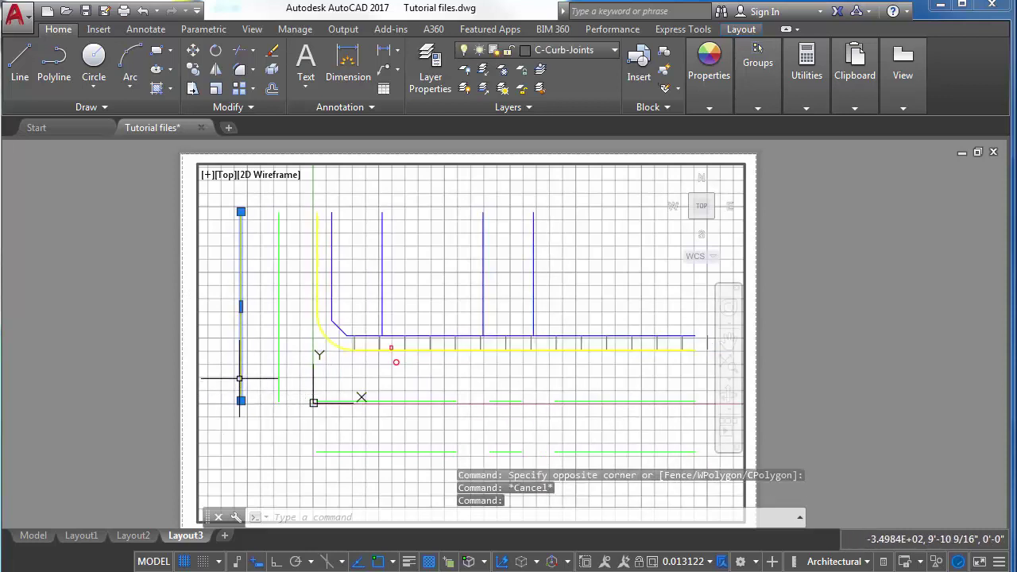
pyautogui.press('Escape')
# Set the viewport scale to 1"-10' and recentre the street drawing within the viewport.
pyautogui.moveTo(454, 295)
pyautogui.mouseDown(button='middle')
pyautogui.moveTo(363, 307)
pyautogui.moveTo(469, 285)
pyautogui.moveTo(453, 271)
pyautogui.mouseUp(button='middle')
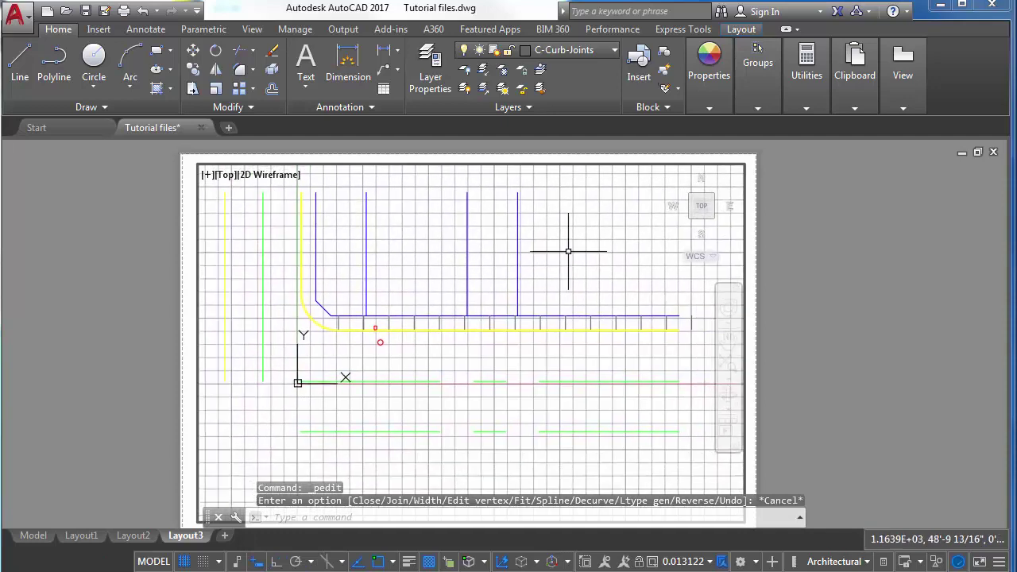
pyautogui.click(701, 206)
pyautogui.click(629, 340)
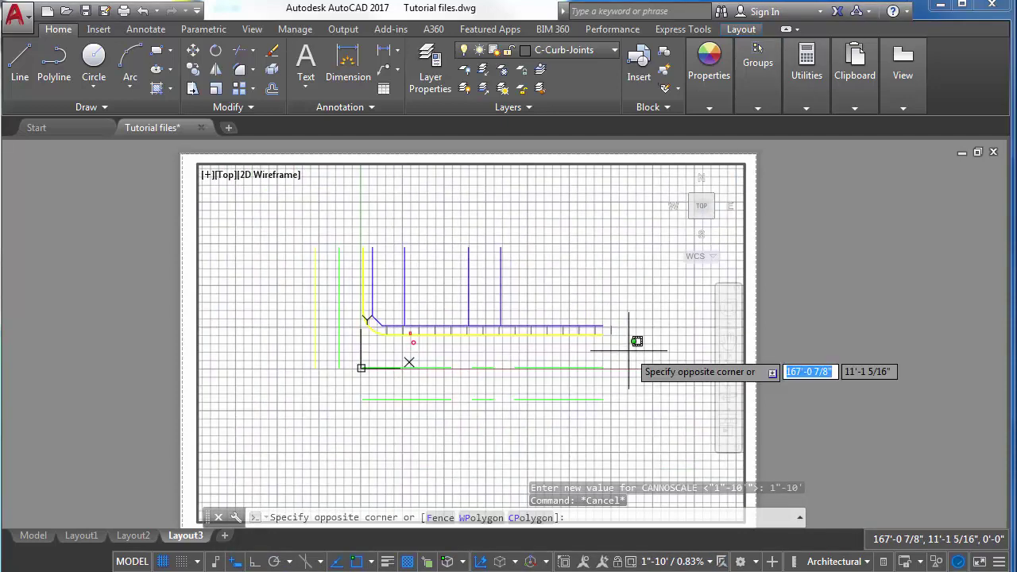
pyautogui.press('Escape')
pyautogui.moveTo(663, 351)
pyautogui.mouseDown(button='middle')
pyautogui.moveTo(547, 349)
pyautogui.moveTo(469, 335)
pyautogui.moveTo(522, 313)
pyautogui.moveTo(522, 352)
pyautogui.moveTo(507, 350)
pyautogui.mouseUp(button='middle')
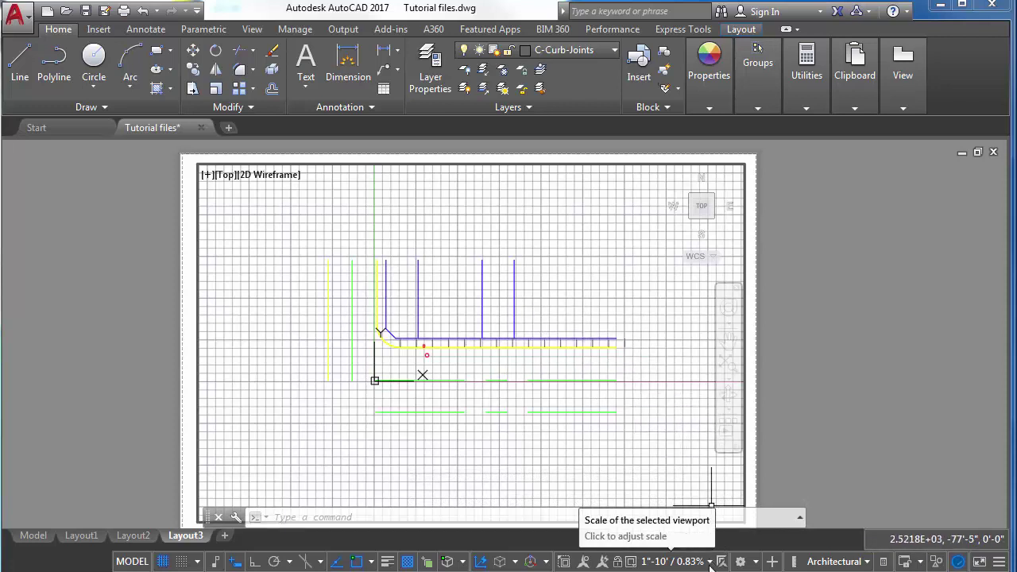
# Return to paper space, select the viewport border and check the scale options offered for it.
pyautogui.doubleClick(954, 185)
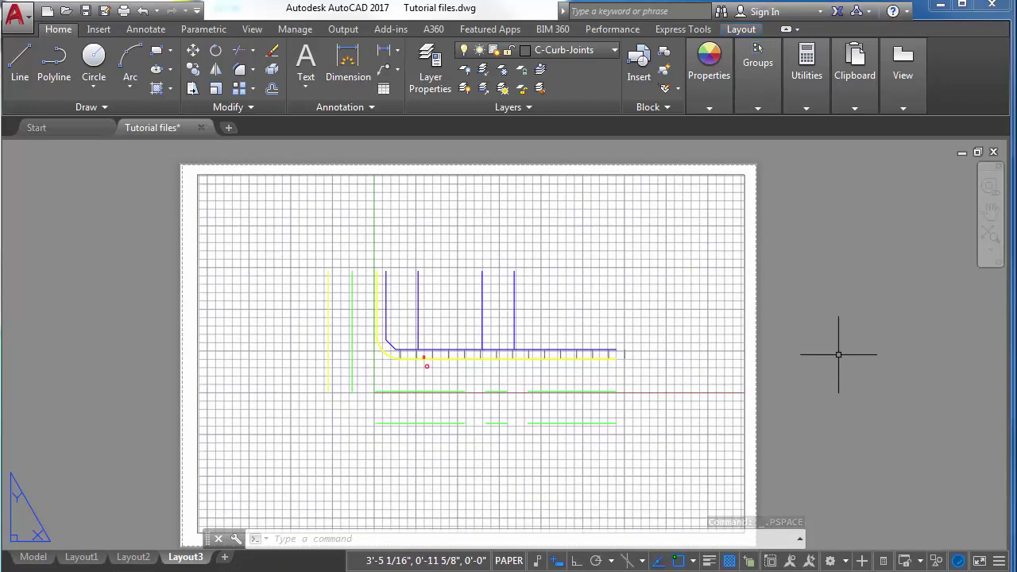
pyautogui.click(851, 283)
pyautogui.click(639, 348)
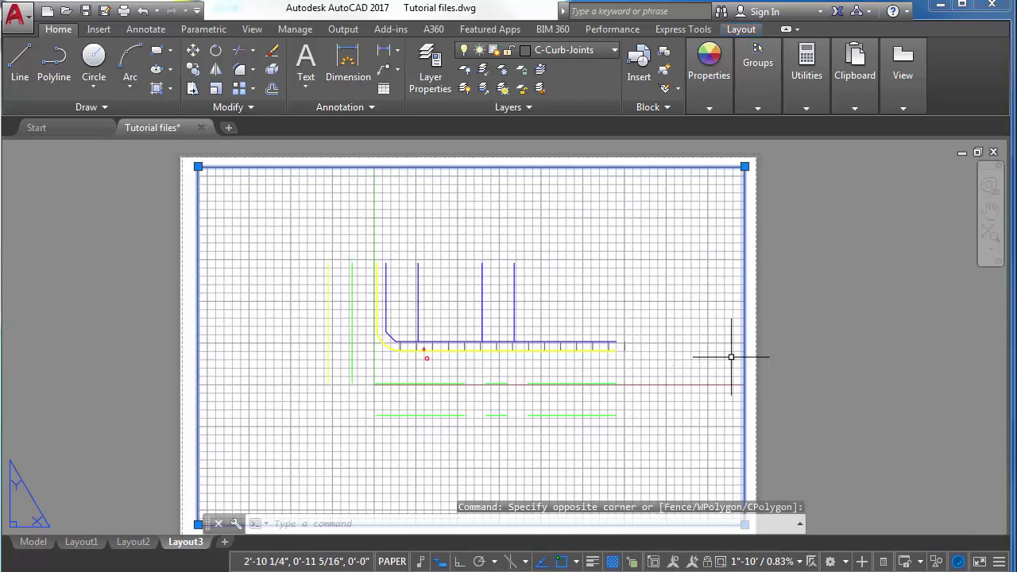
pyautogui.click(800, 562)
pyautogui.click(627, 121)
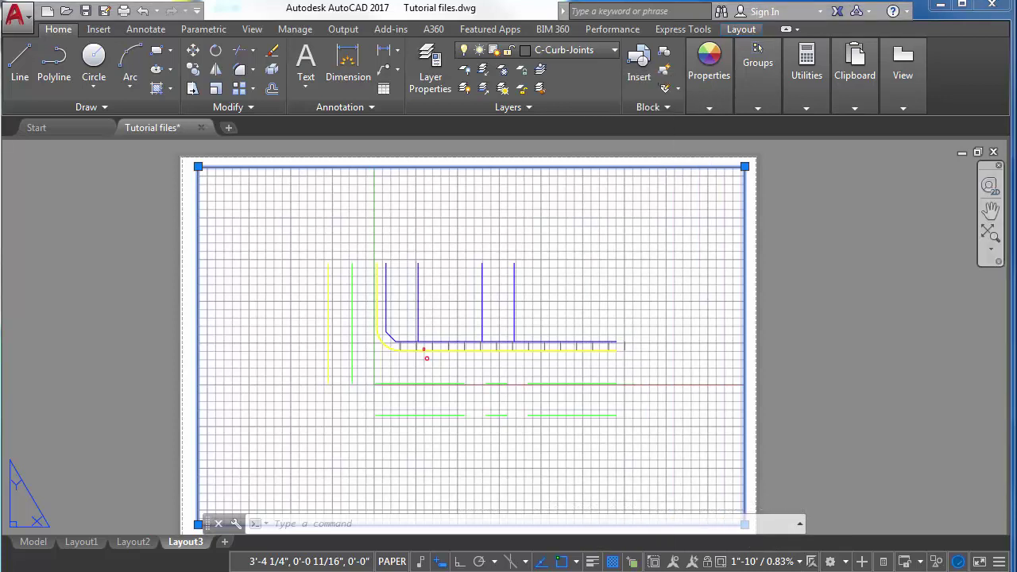
# Activate the viewport's model space, turn off its grid display and return to paper space.
pyautogui.doubleClick(717, 225)
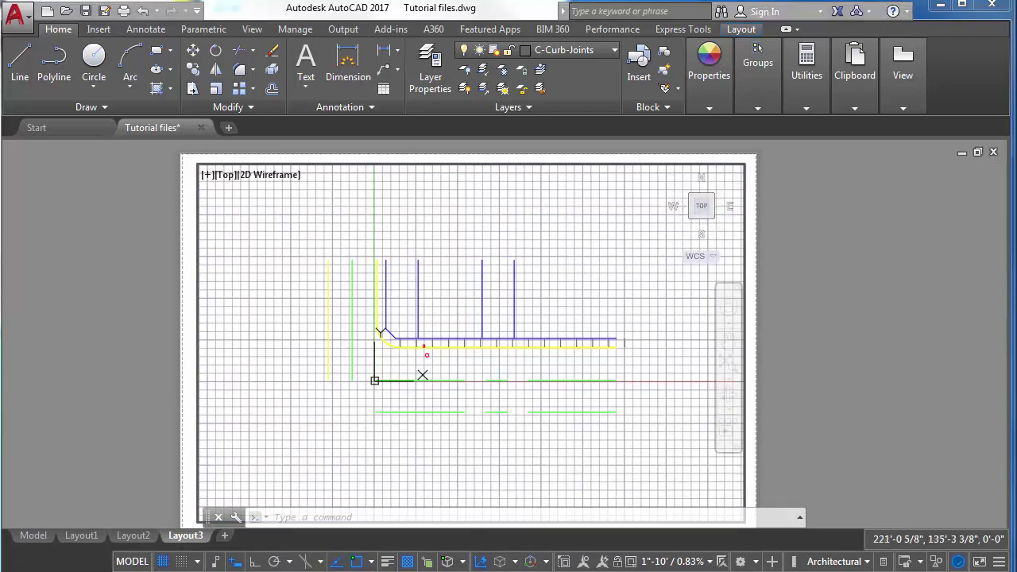
pyautogui.click(163, 562)
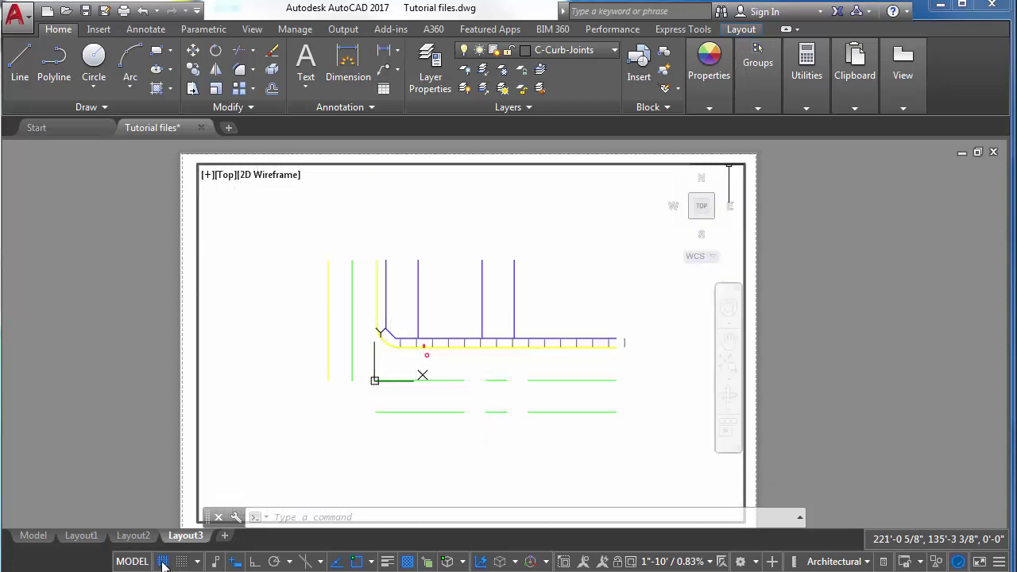
pyautogui.doubleClick(158, 398)
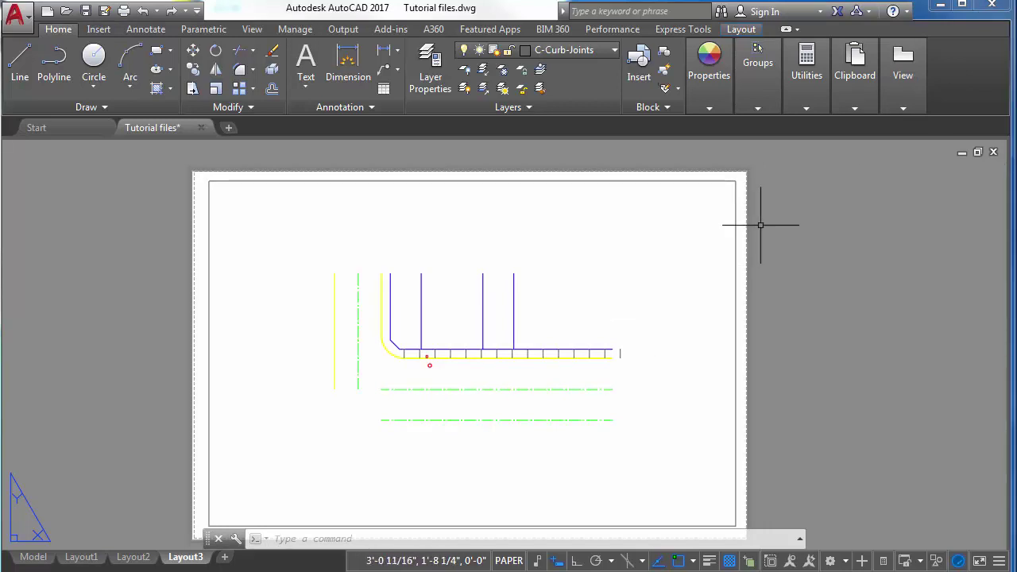
# Create a new layer named Z-Viewport.
pyautogui.click(433, 67)
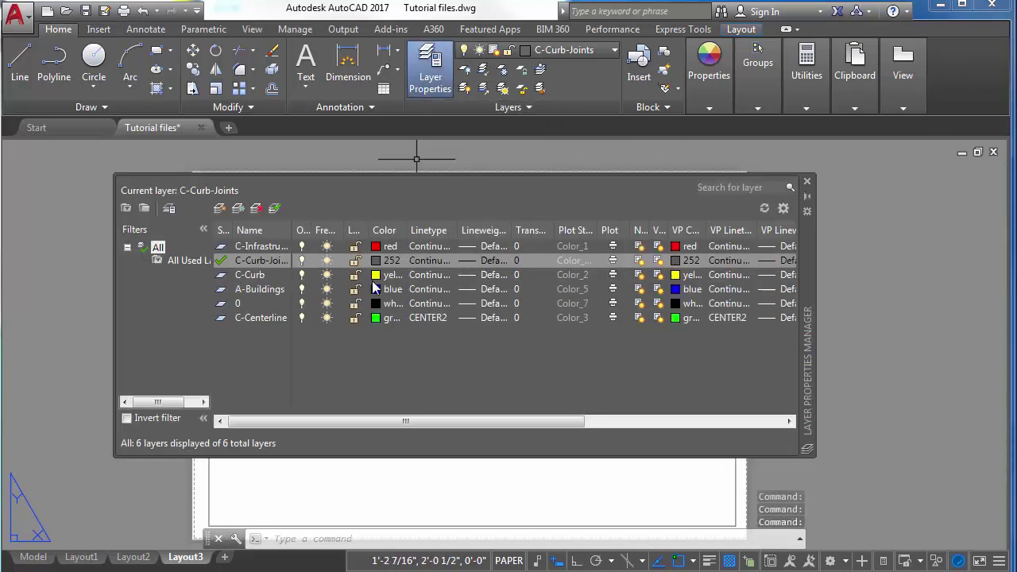
pyautogui.click(220, 208)
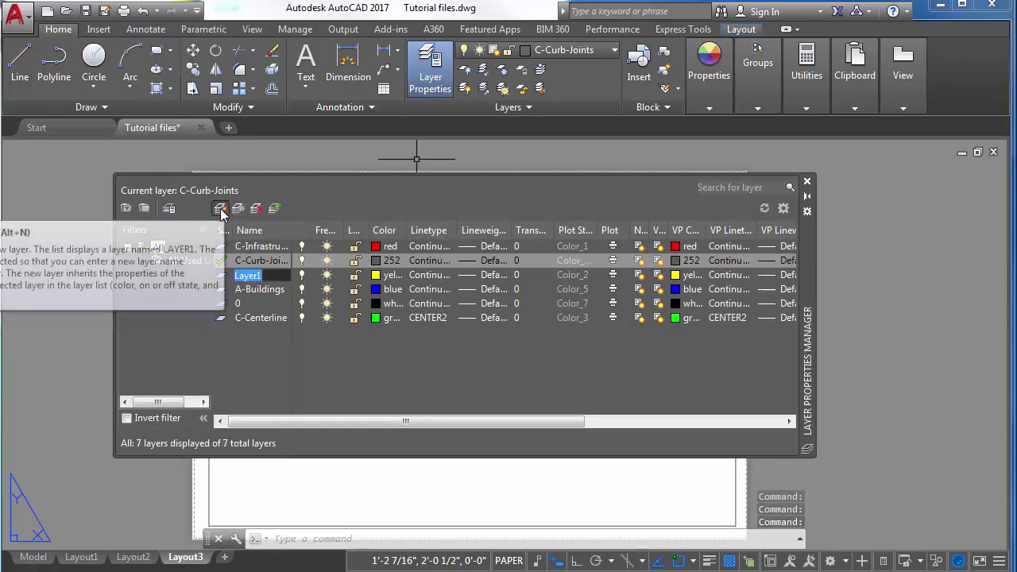
pyautogui.write('Z-View')
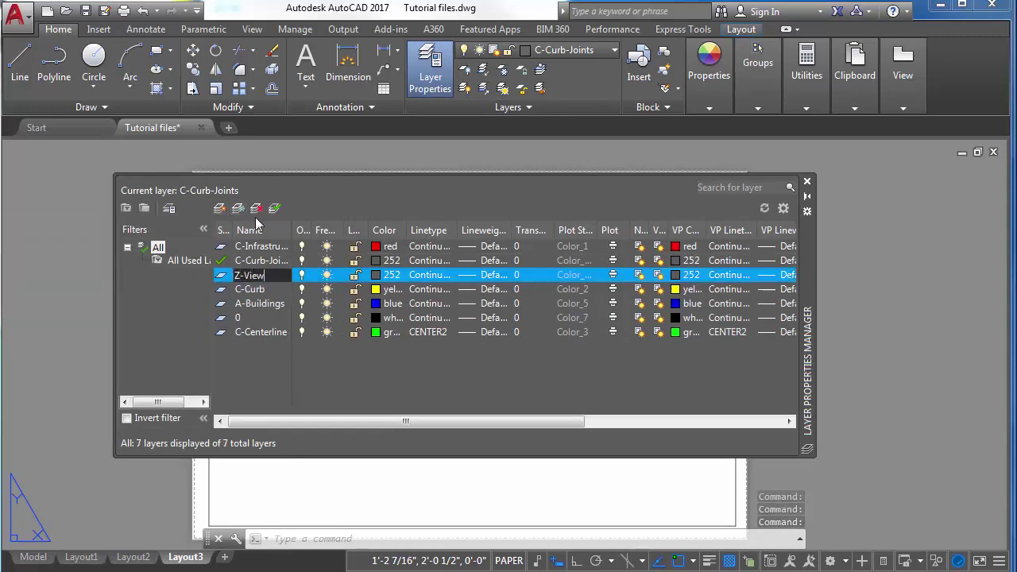
pyautogui.write('port')
pyautogui.press('Return')
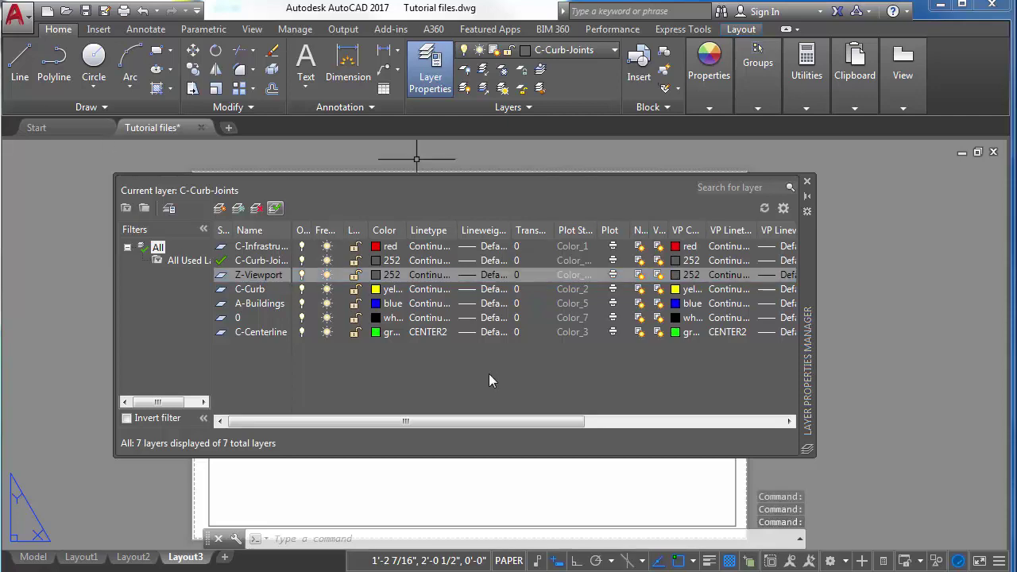
# Set the Z-Viewport layer's colour to 200, make the layer non-plotting and close the layer manager.
pyautogui.click(376, 275)
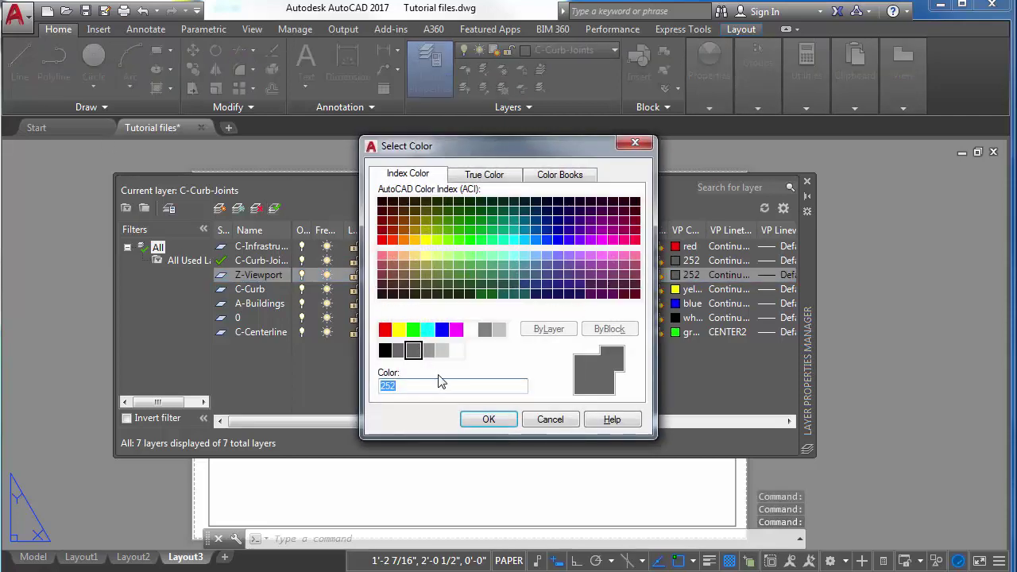
pyautogui.doubleClick(434, 386)
pyautogui.write('200')
pyautogui.press('Return')
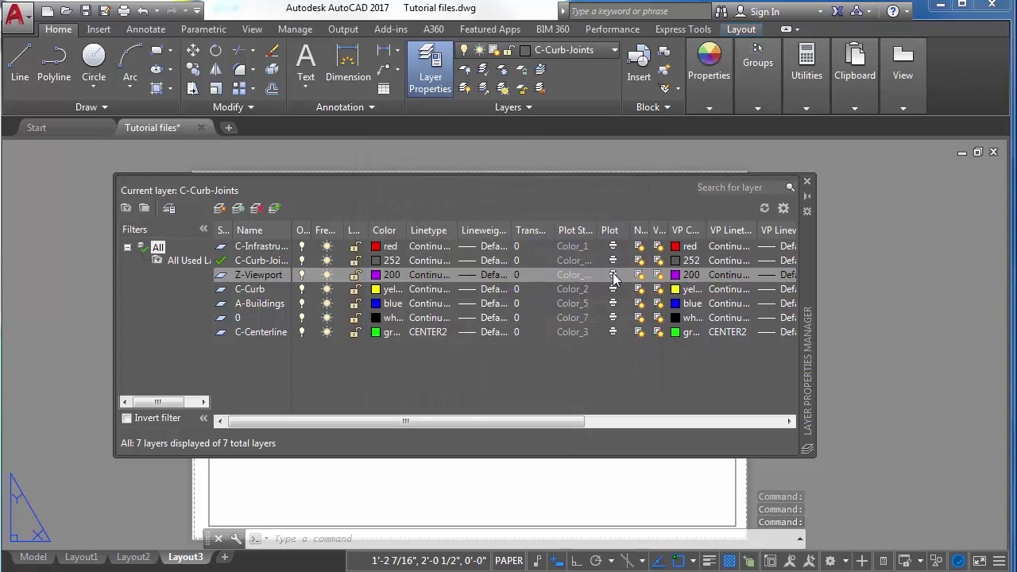
pyautogui.click(613, 274)
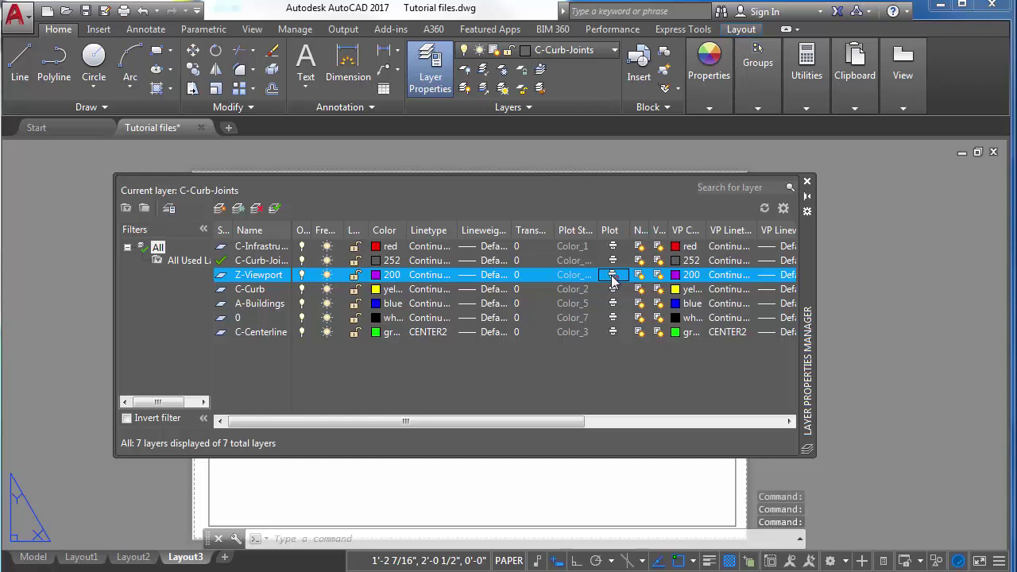
pyautogui.click(613, 275)
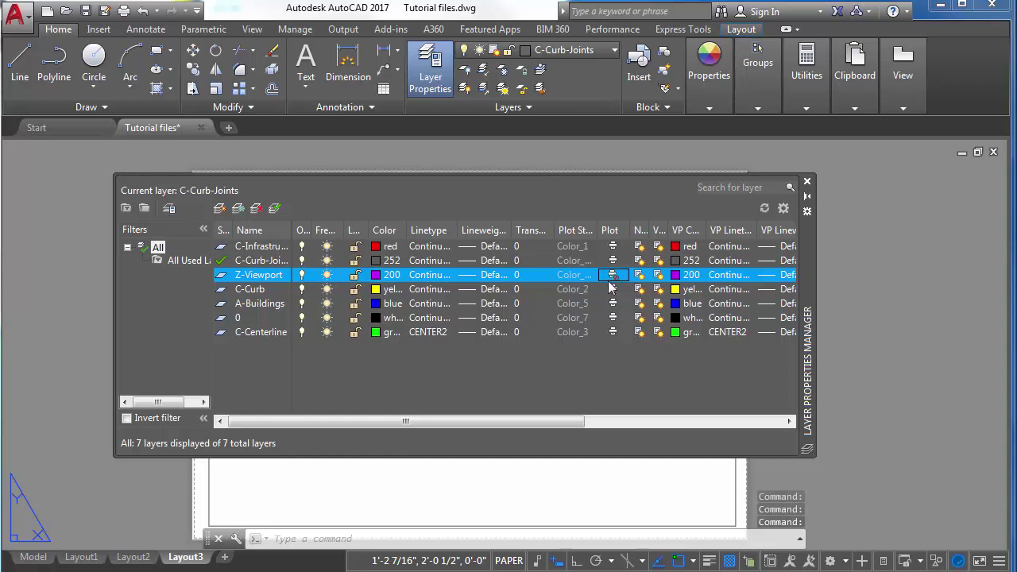
pyautogui.click(807, 182)
# Move the layout's viewport border onto the Z-Viewport layer and clear the selection.
pyautogui.click(800, 207)
pyautogui.click(652, 243)
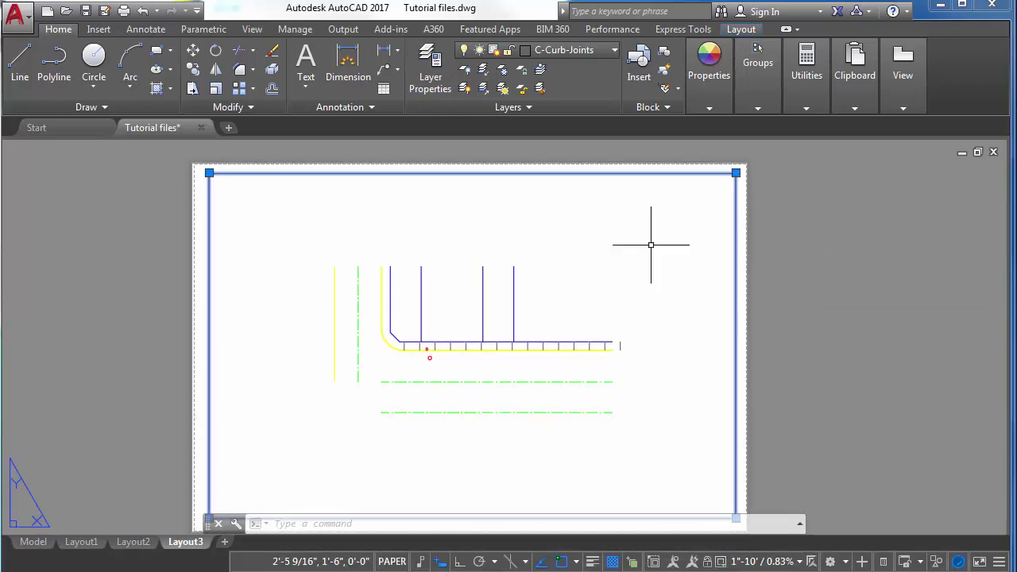
pyautogui.click(552, 52)
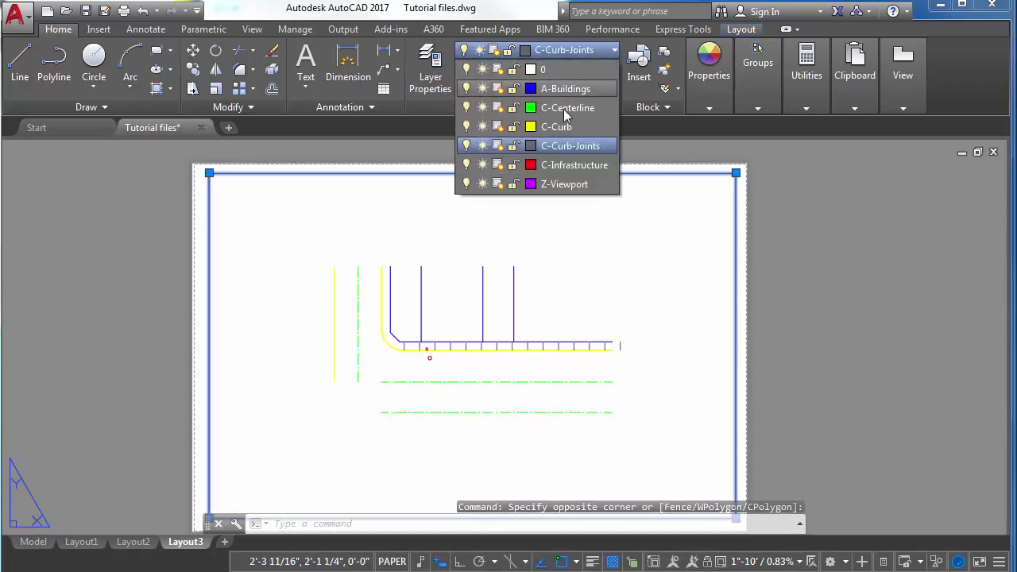
pyautogui.click(553, 181)
pyautogui.press('Escape')
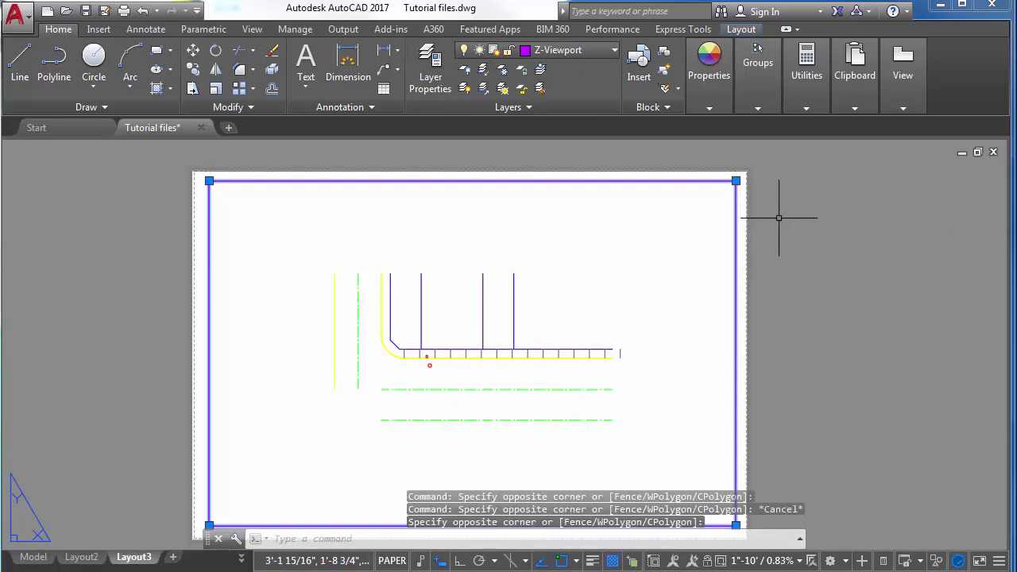
pyautogui.click(781, 213)
pyautogui.press('Escape')
pyautogui.press('Escape')
pyautogui.press('Escape')
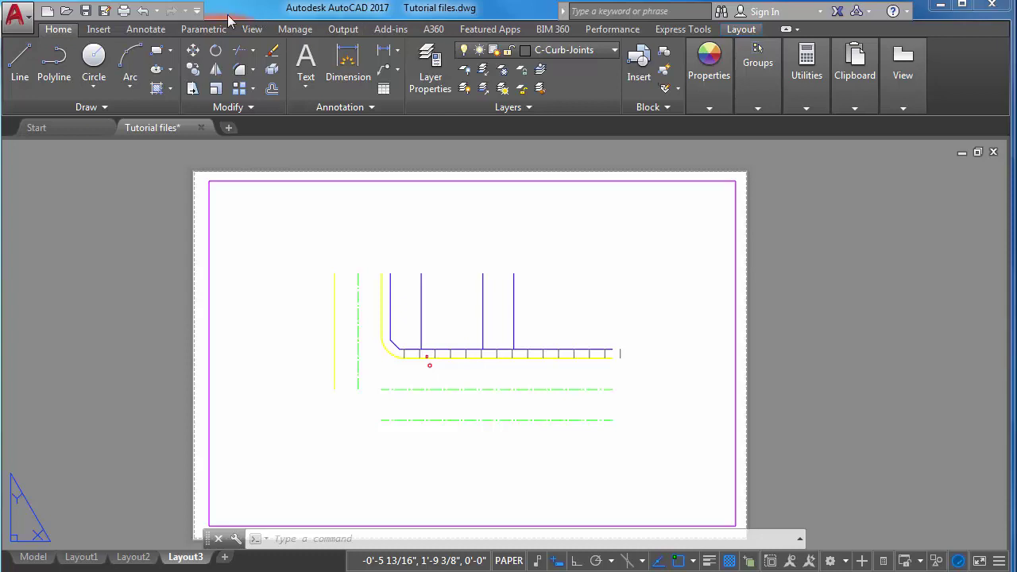
pyautogui.click(30, 24)
pyautogui.click(28, 20)
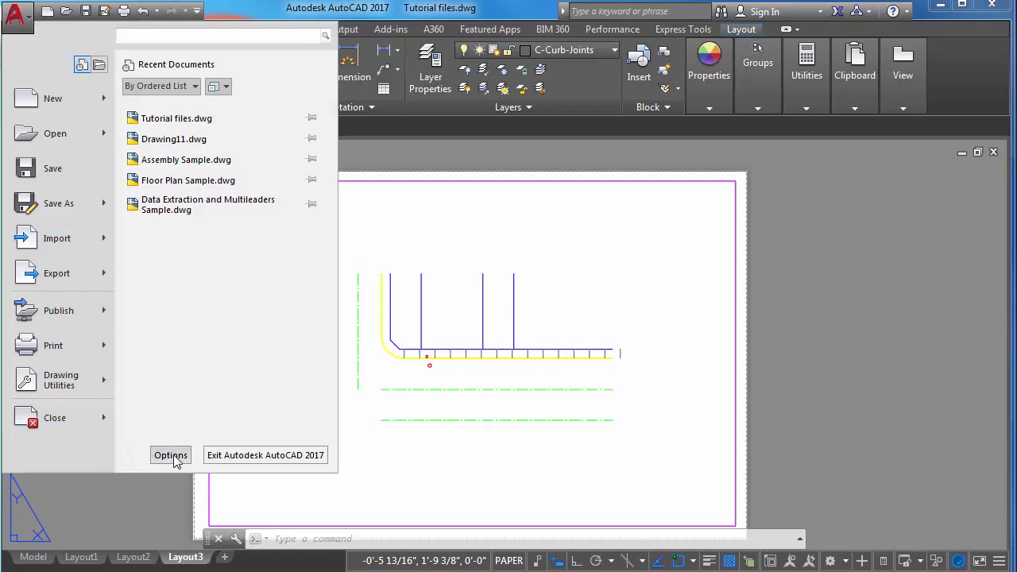
pyautogui.click(824, 252)
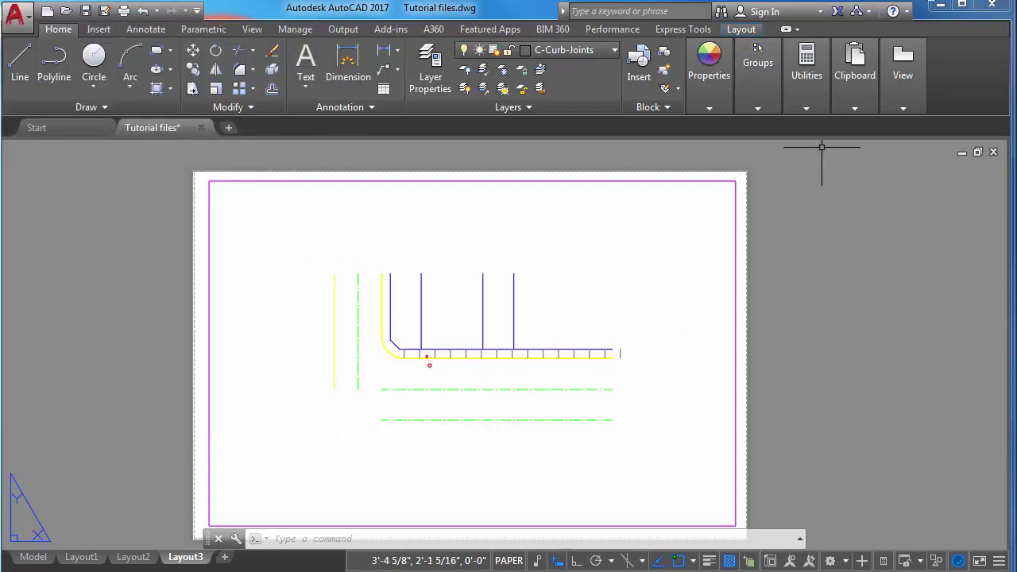
# Open the Plot Styles folder through the plot style table settings in the Plot and Publish options.
pyautogui.click(20, 16)
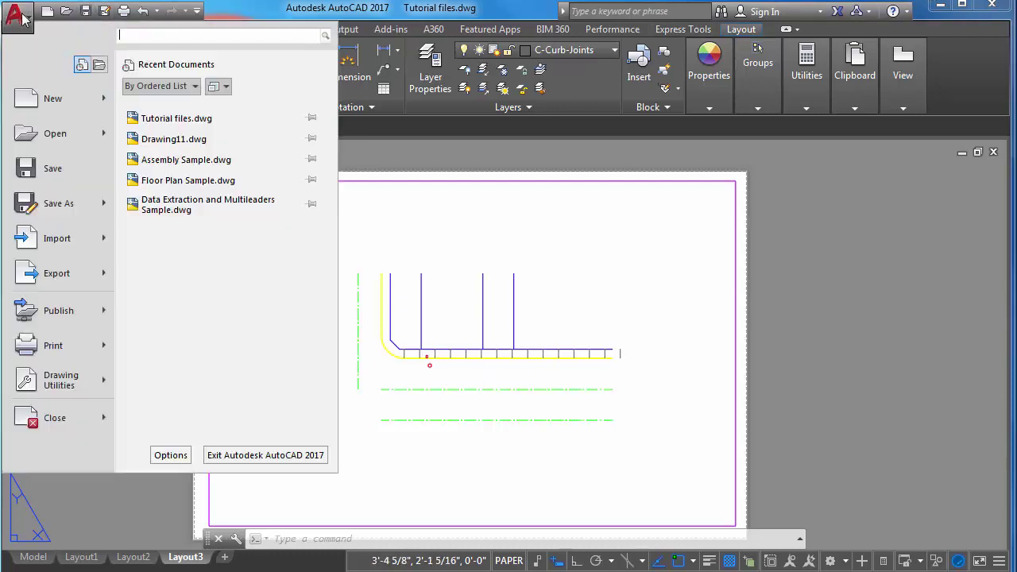
pyautogui.click(172, 455)
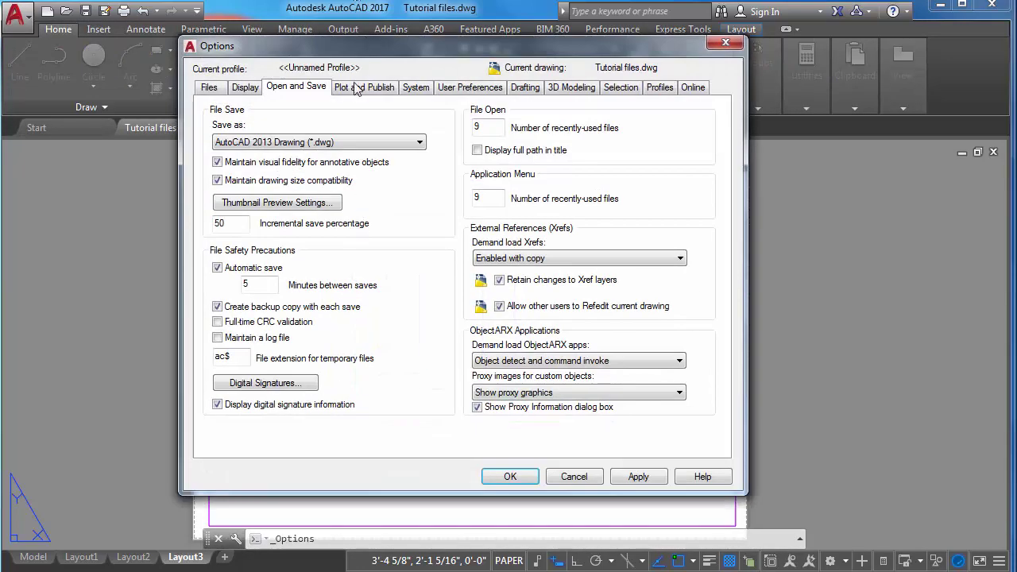
pyautogui.click(361, 89)
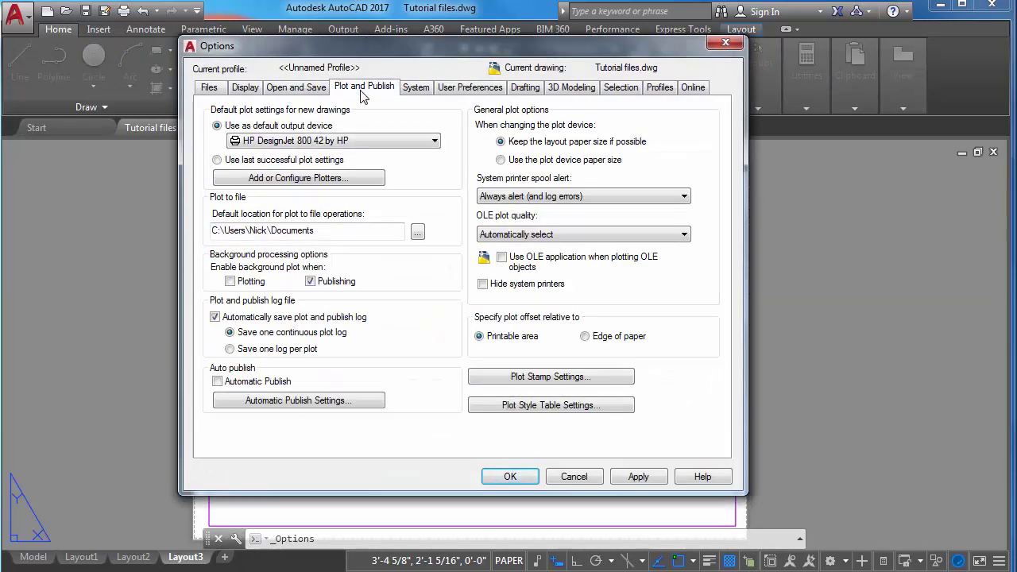
pyautogui.click(520, 407)
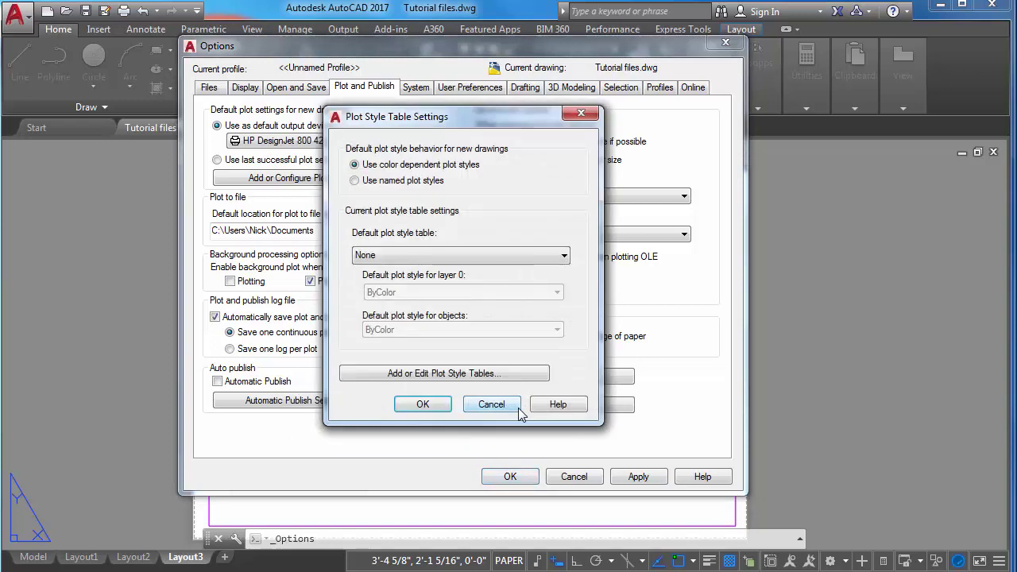
pyautogui.click(463, 382)
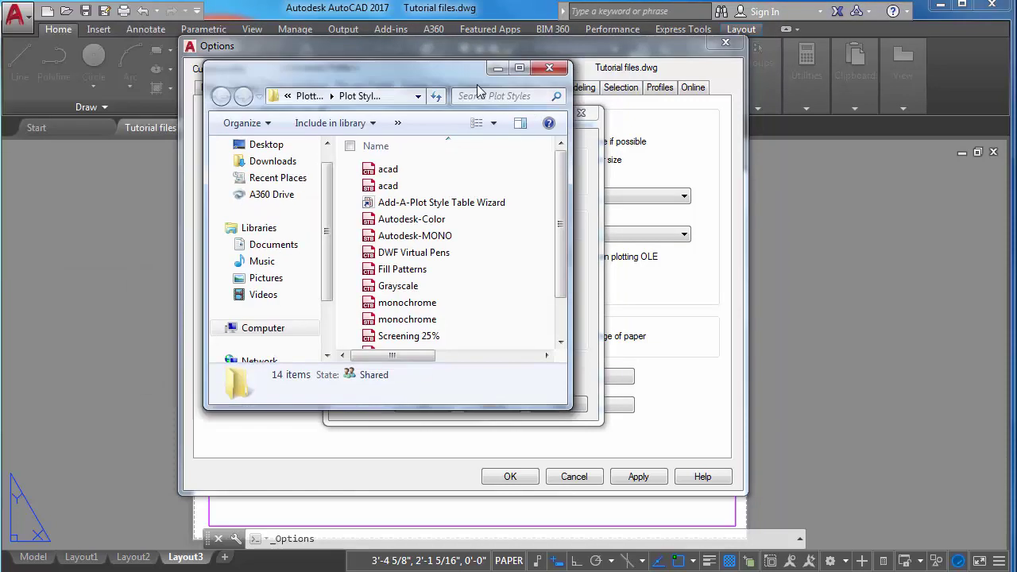
# Move the LineweightSTD plot style file from folder 1 in Downloads into the Plot Styles folder.
pyautogui.moveTo(478, 86); pyautogui.dragTo(117, 67)
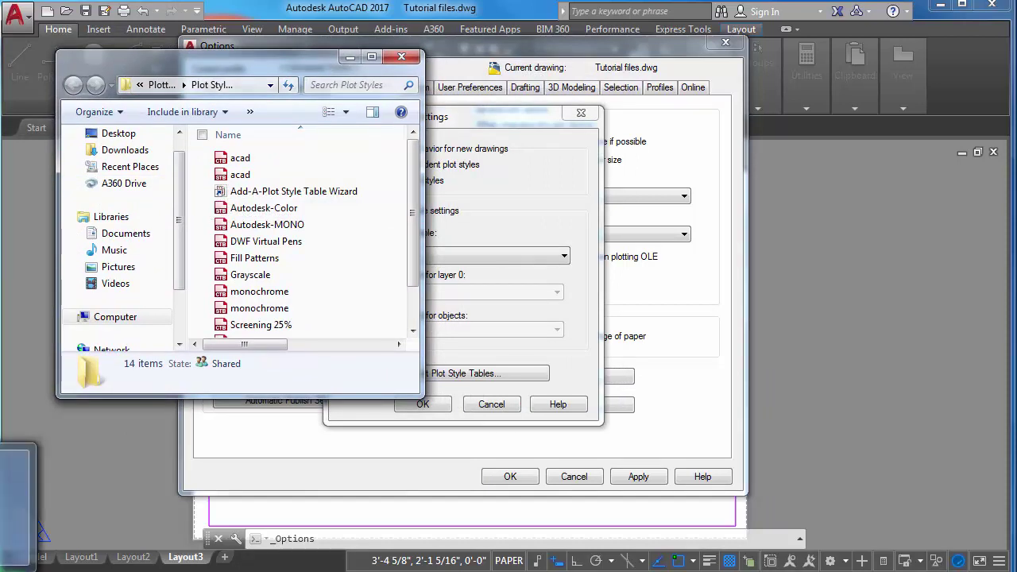
pyautogui.click(12, 517)
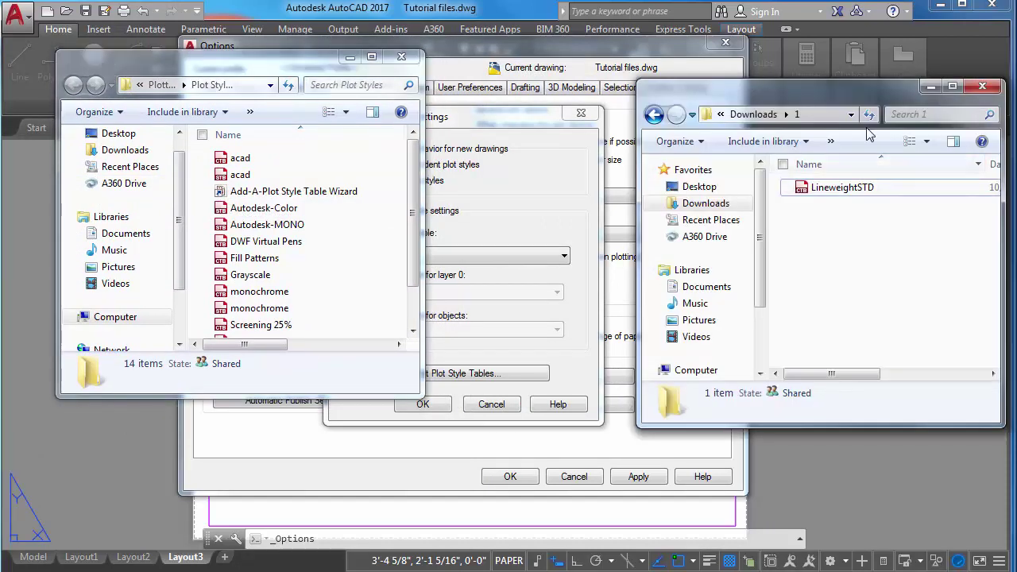
pyautogui.moveTo(849, 92); pyautogui.dragTo(725, 83)
pyautogui.click(740, 181)
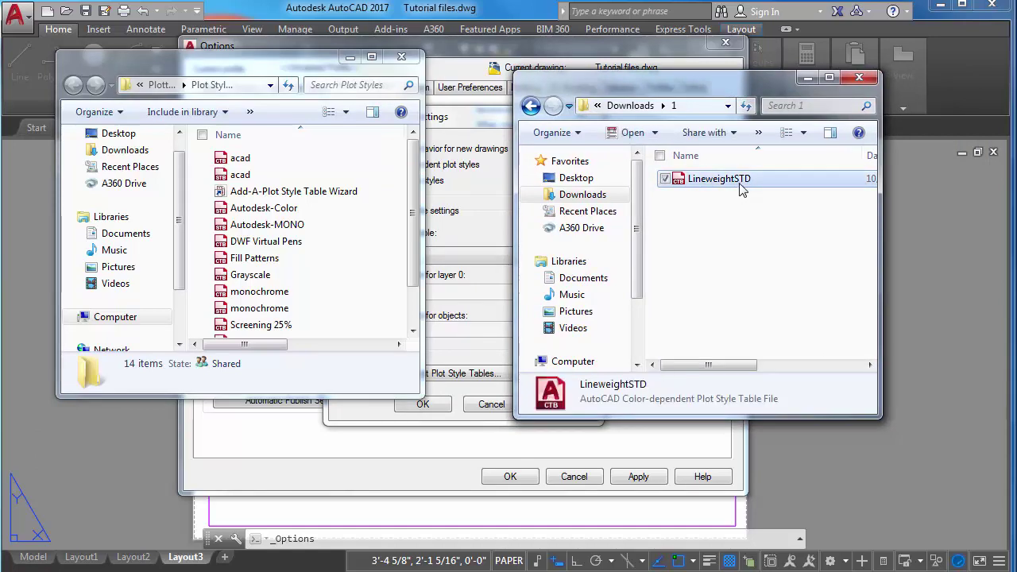
pyautogui.moveTo(743, 183); pyautogui.dragTo(381, 239)
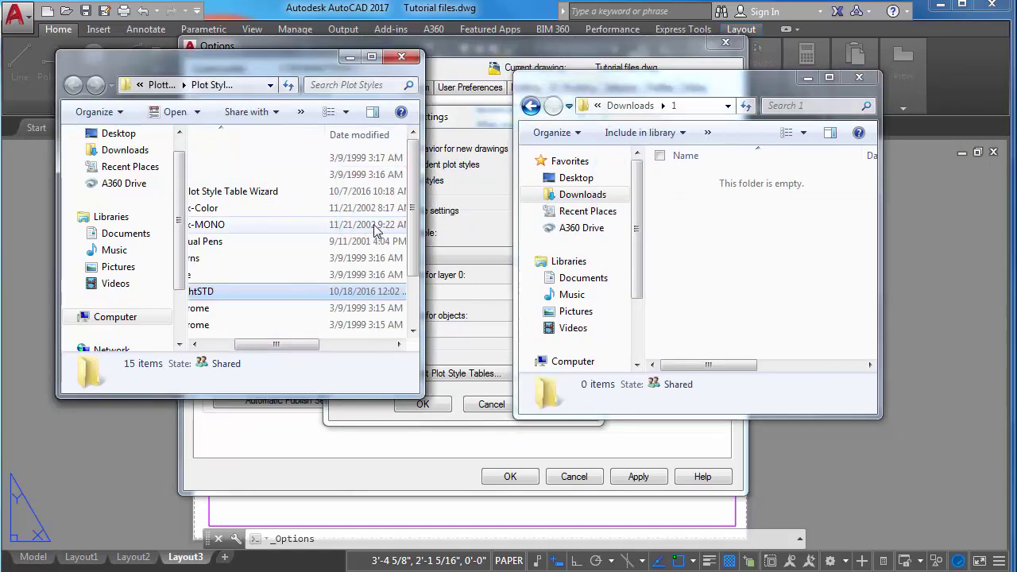
# Close both folder windows, accept the plot style table settings, and apply and close the Options.
pyautogui.click(401, 56)
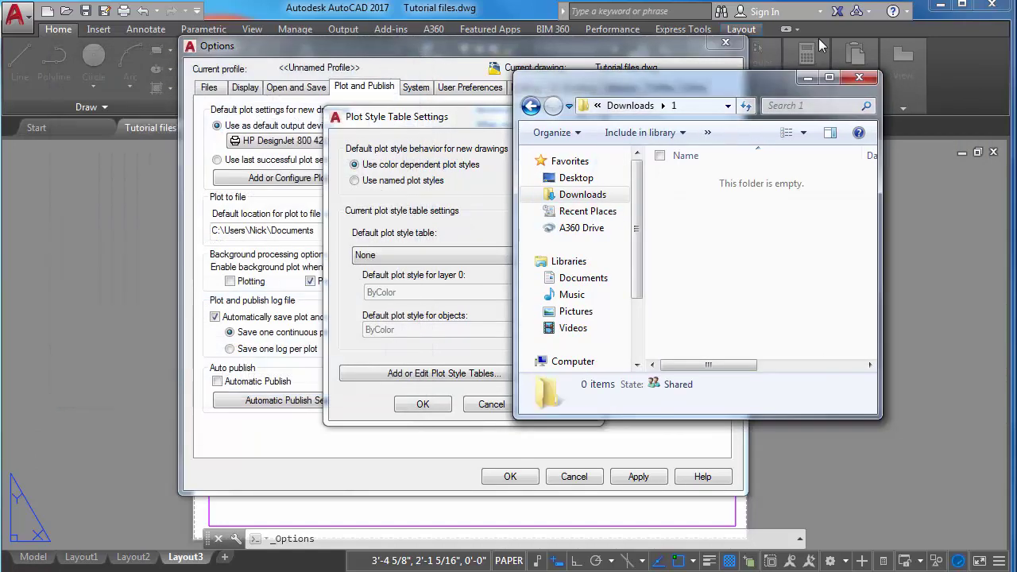
pyautogui.click(864, 78)
pyautogui.click(423, 404)
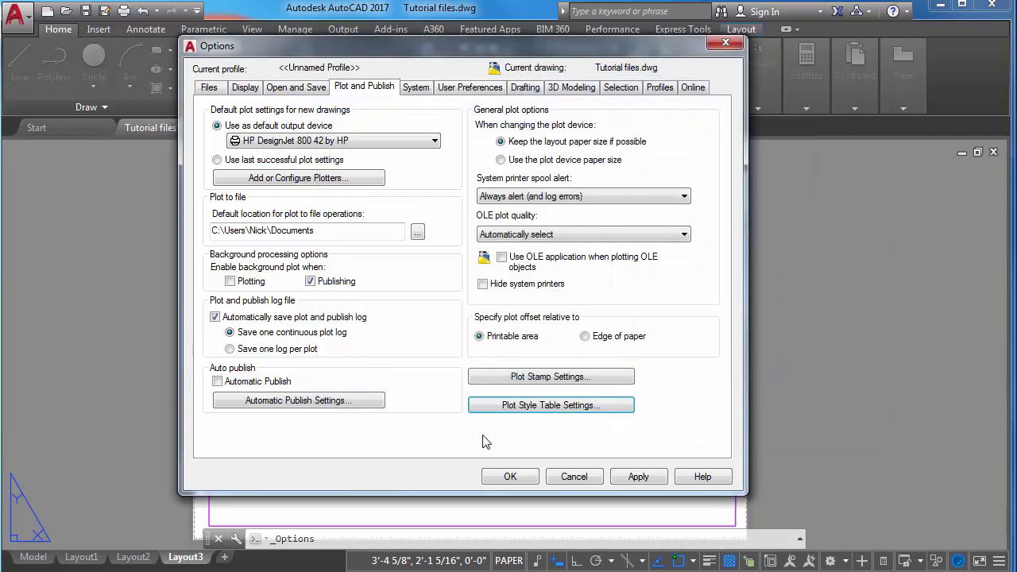
pyautogui.click(630, 479)
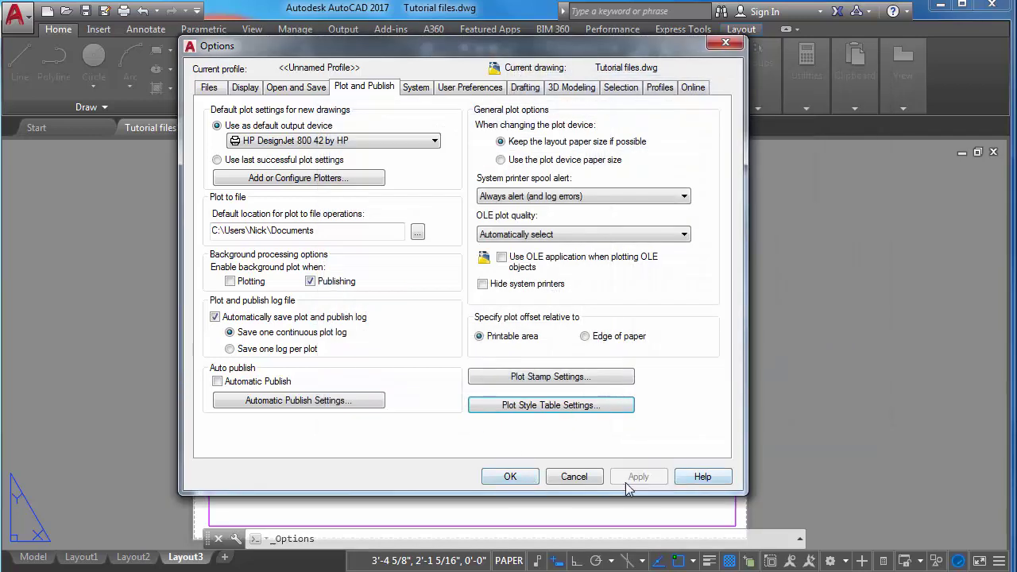
pyautogui.click(510, 478)
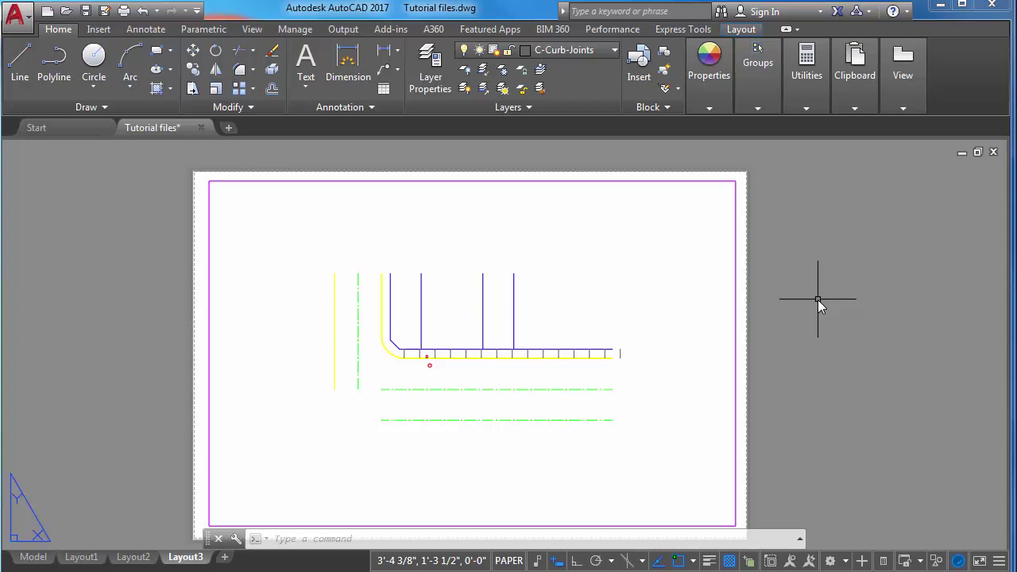
# Modify Layout3's page setup to use the LineweightSTD.ctb plot style table, and close the Page Setup Manager.
pyautogui.write('pagesetup')
pyautogui.press('Return')
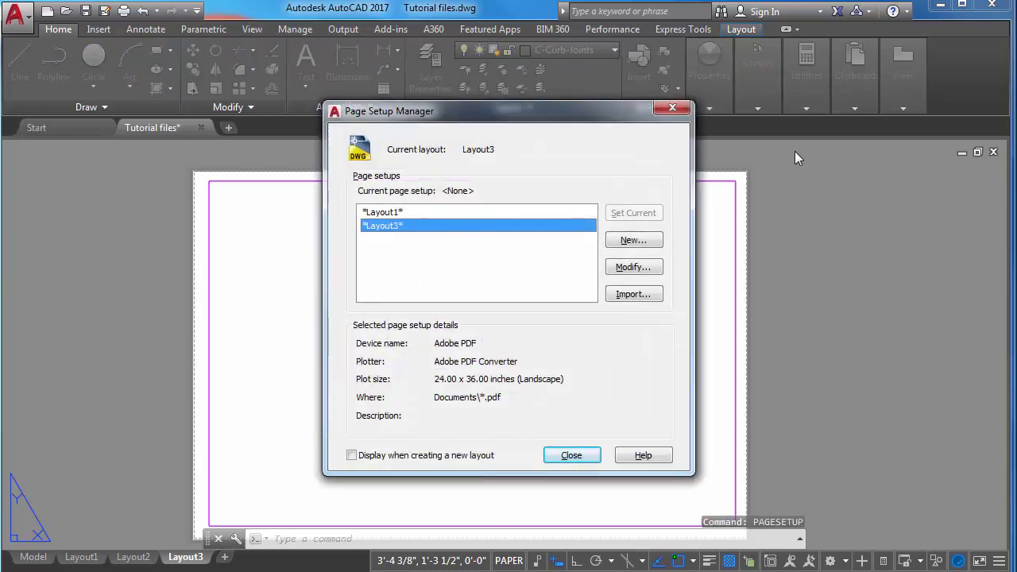
pyautogui.click(629, 268)
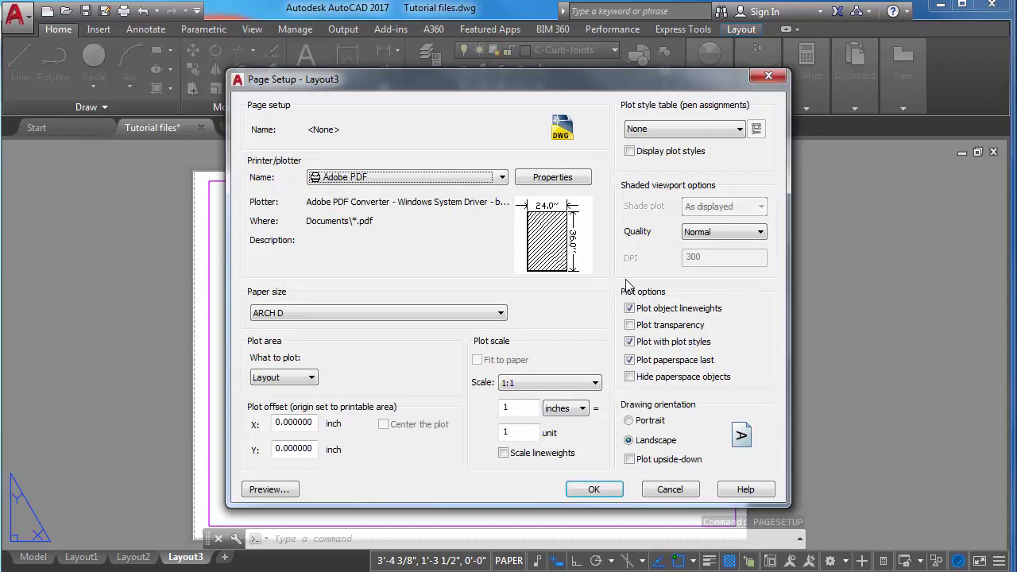
pyautogui.click(701, 130)
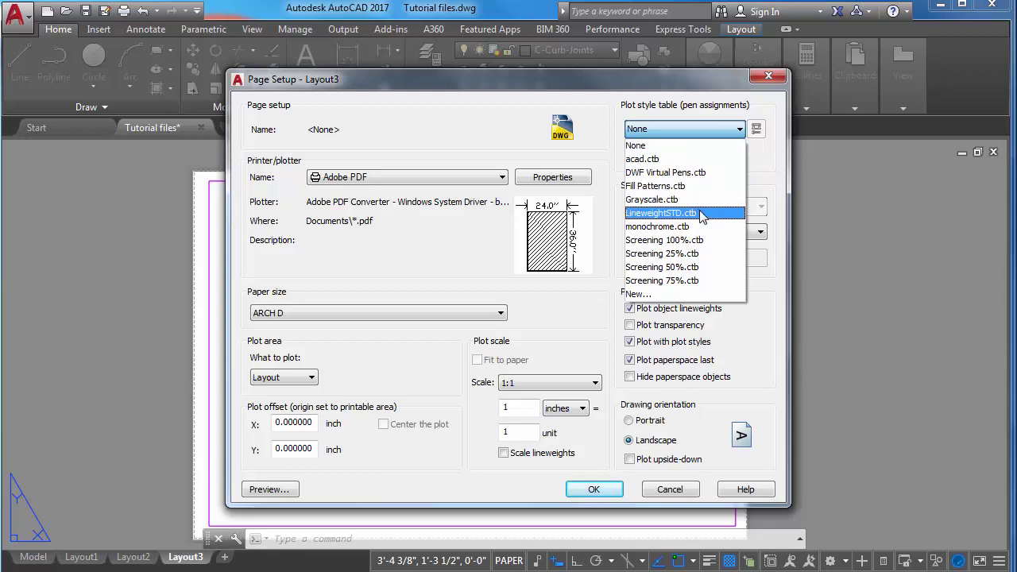
pyautogui.click(702, 213)
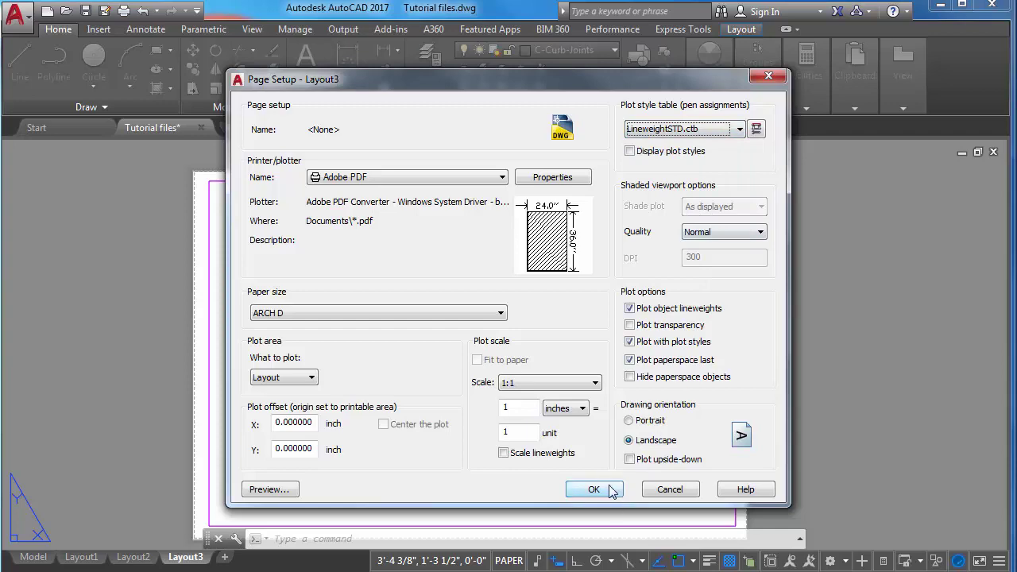
pyautogui.click(610, 489)
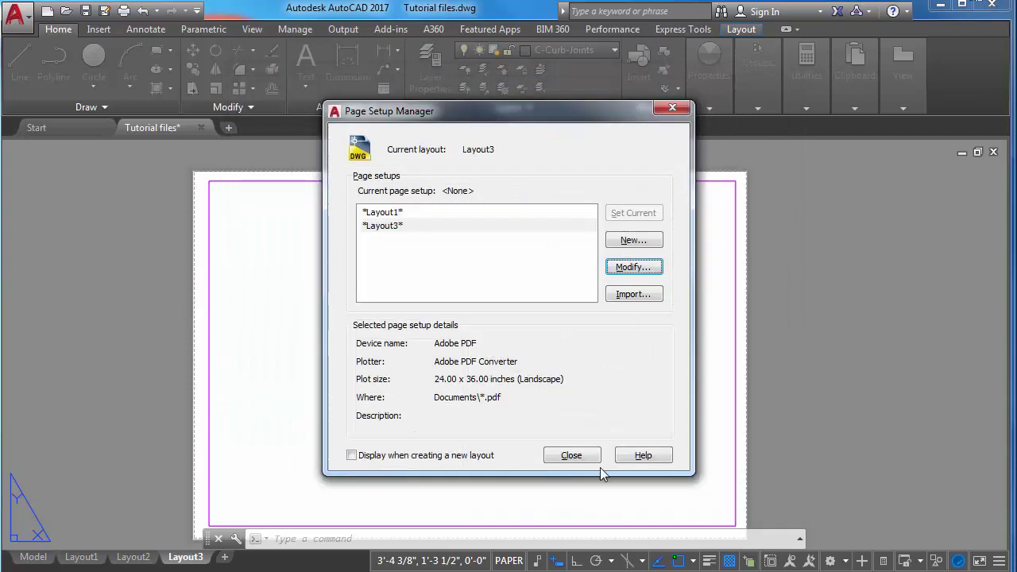
pyautogui.click(570, 456)
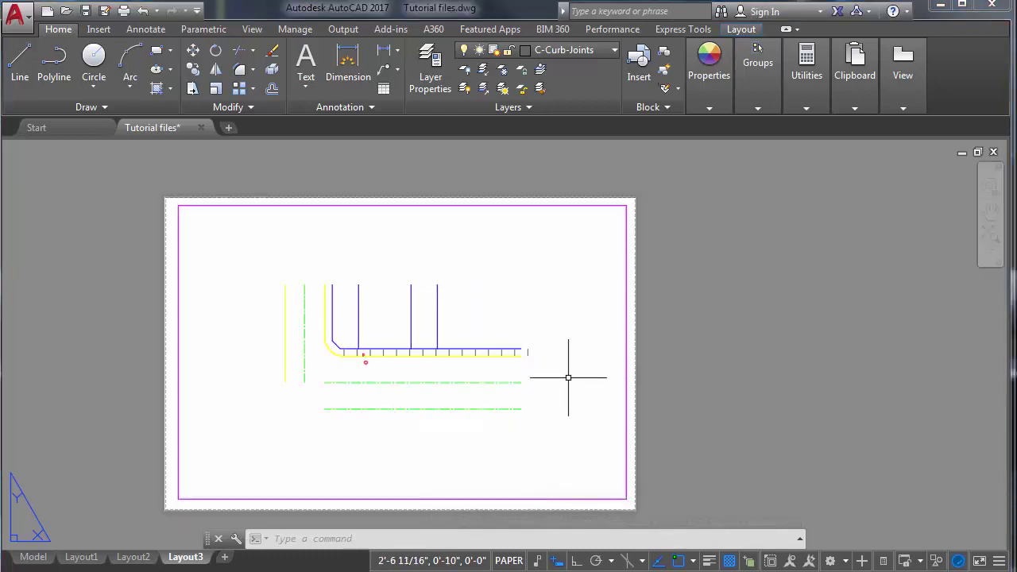
# Preview Layout3 as a single-sheet plot, examine the lineweights of the building, curb and joint lines up close, and leave without plotting.
pyautogui.write('t')
pyautogui.press('Return')
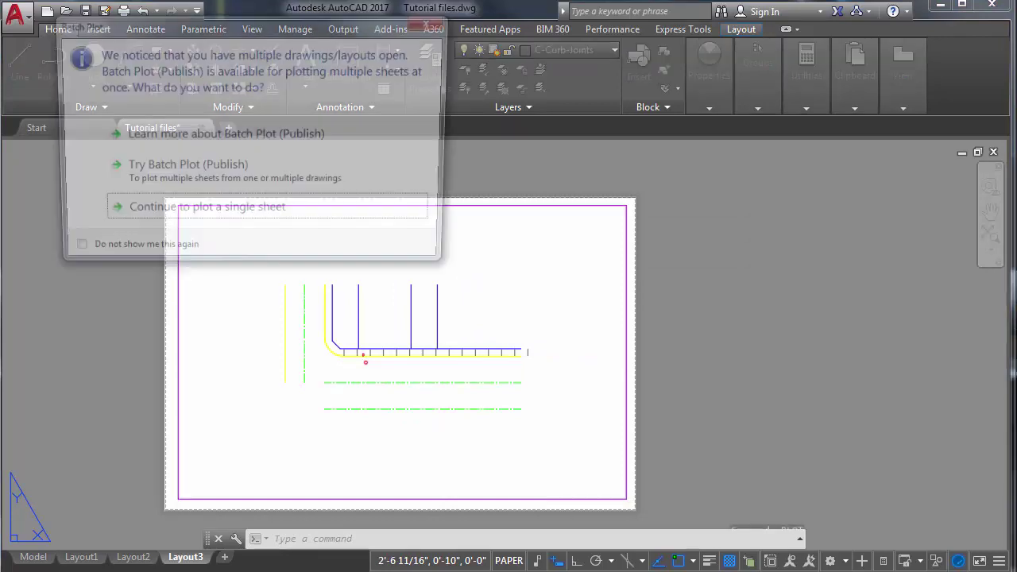
pyautogui.click(158, 215)
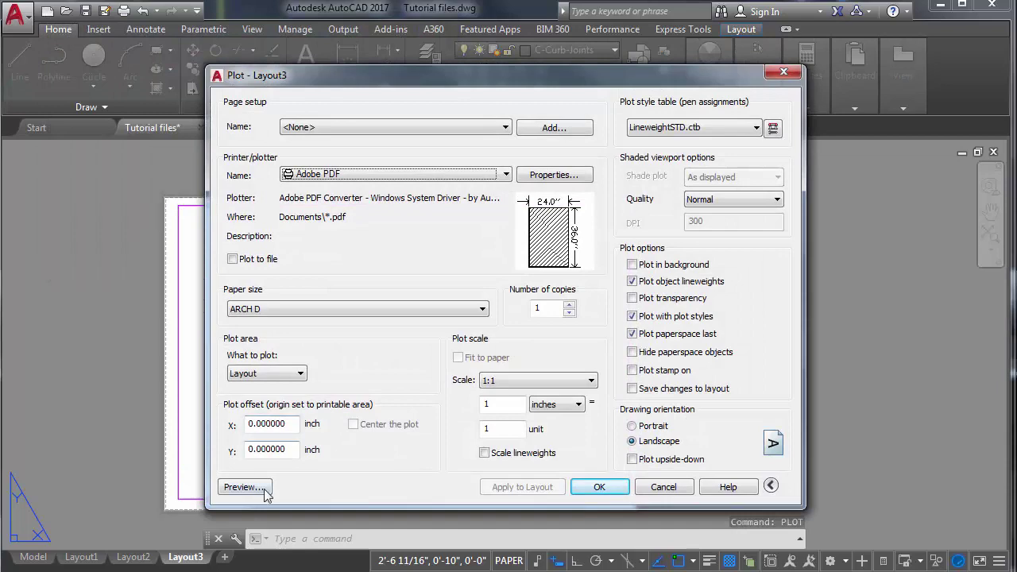
pyautogui.click(241, 487)
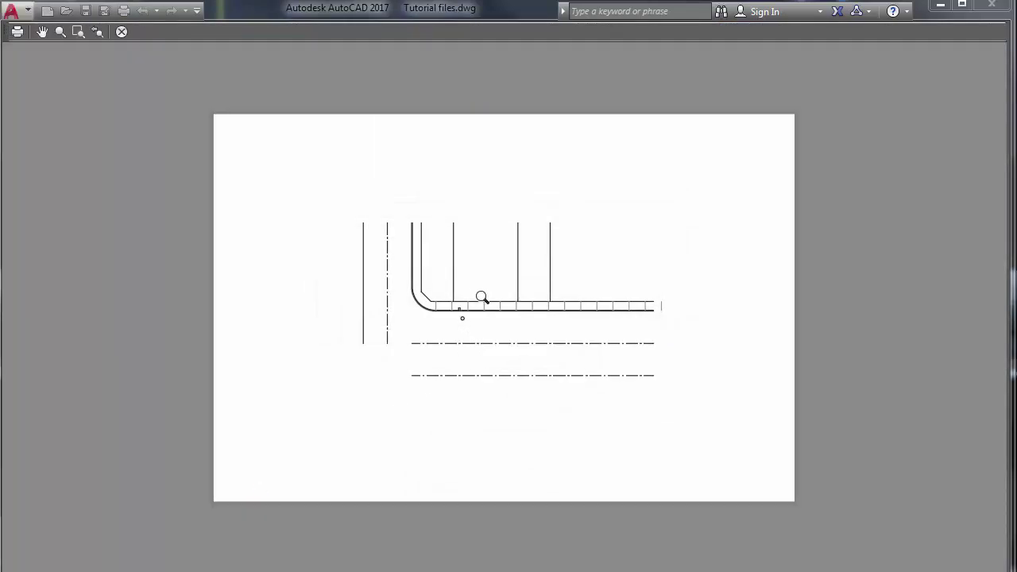
pyautogui.moveTo(481, 297)
pyautogui.mouseDown()
pyautogui.moveTo(421, 188)
pyautogui.moveTo(341, 166)
pyautogui.mouseUp()
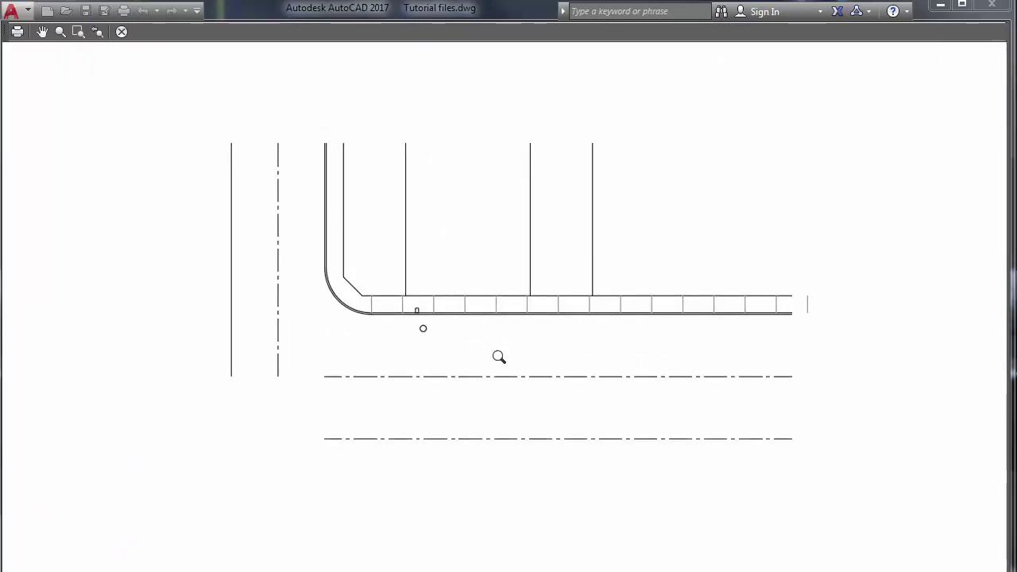
pyautogui.scroll(5, 499, 357)
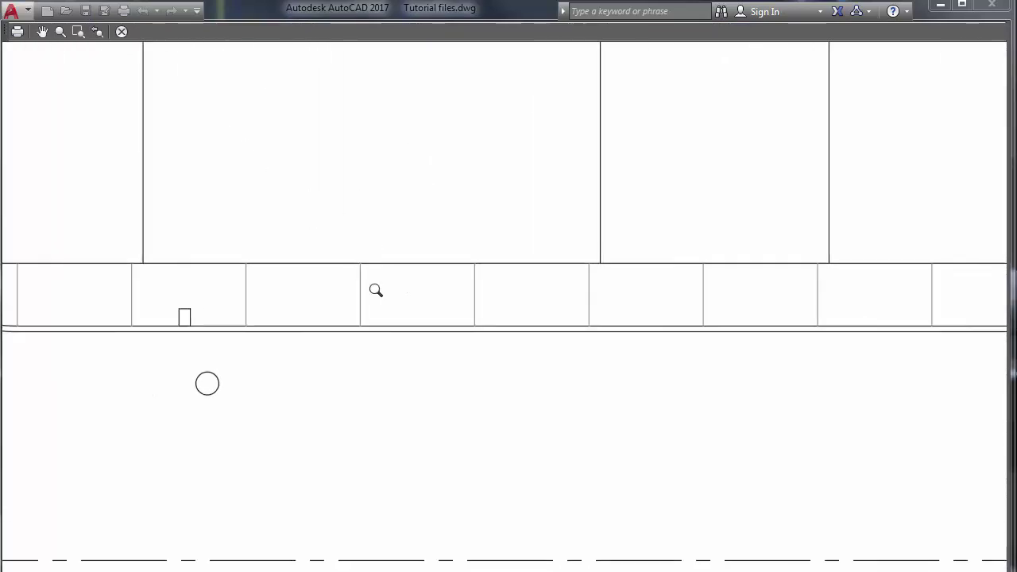
pyautogui.moveTo(376, 291); pyautogui.dragTo(407, 344)
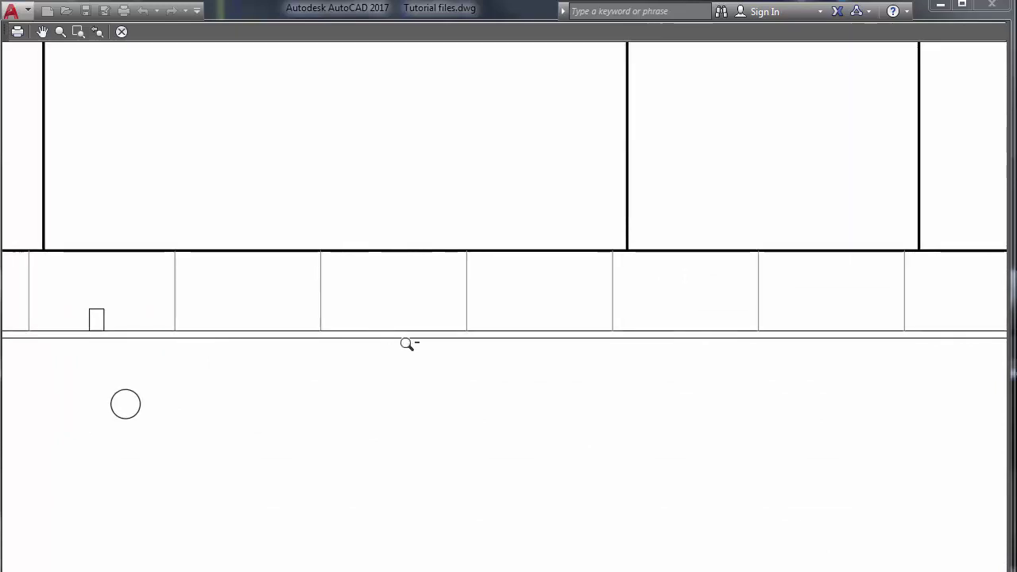
pyautogui.moveTo(309, 297); pyautogui.dragTo(450, 356)
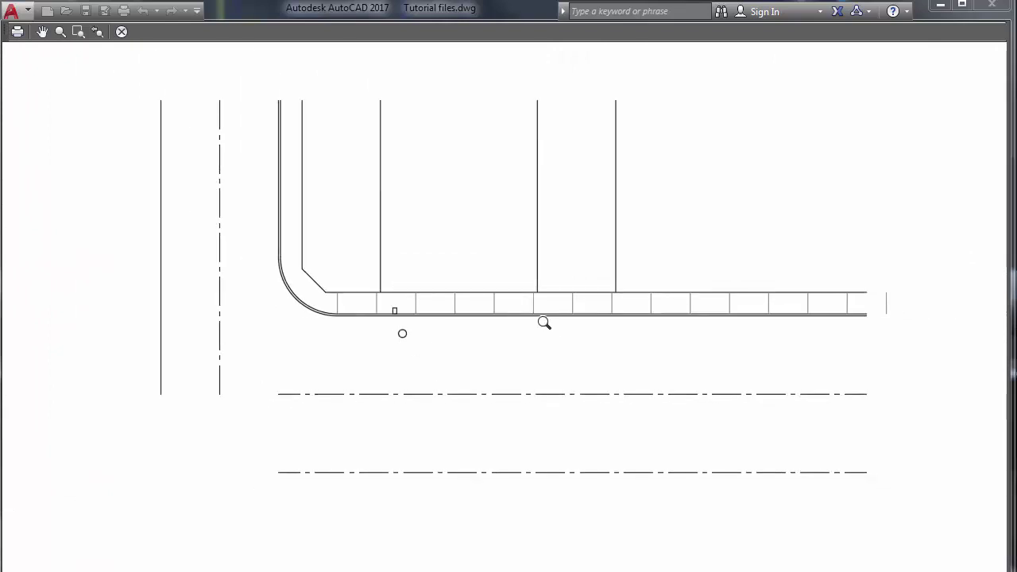
pyautogui.press('Escape')
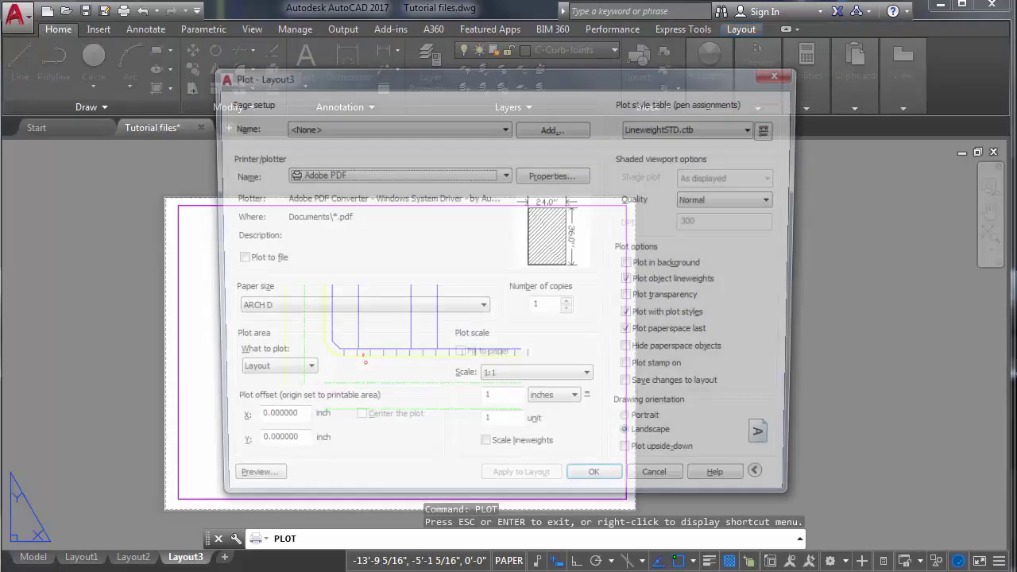
pyautogui.press('Escape')
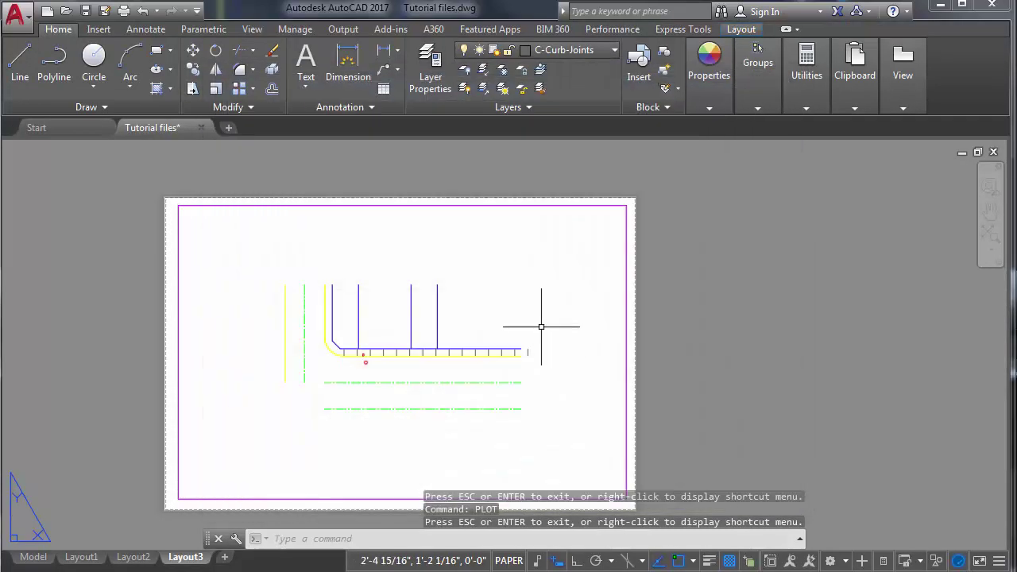
# In model space, change the A-Buildings layer's colour to magenta and close the layer manager.
pyautogui.click(34, 557)
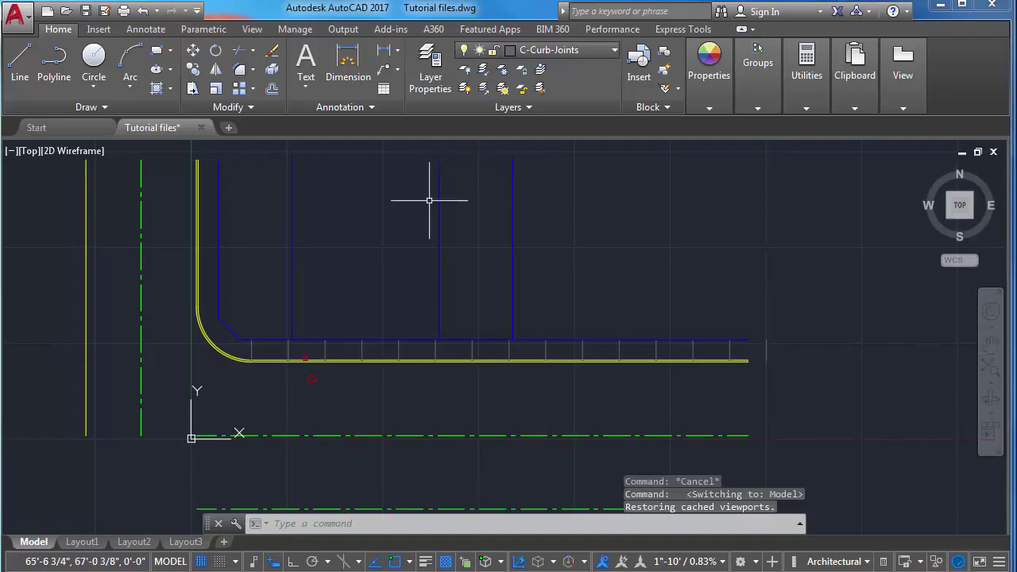
pyautogui.click(440, 206)
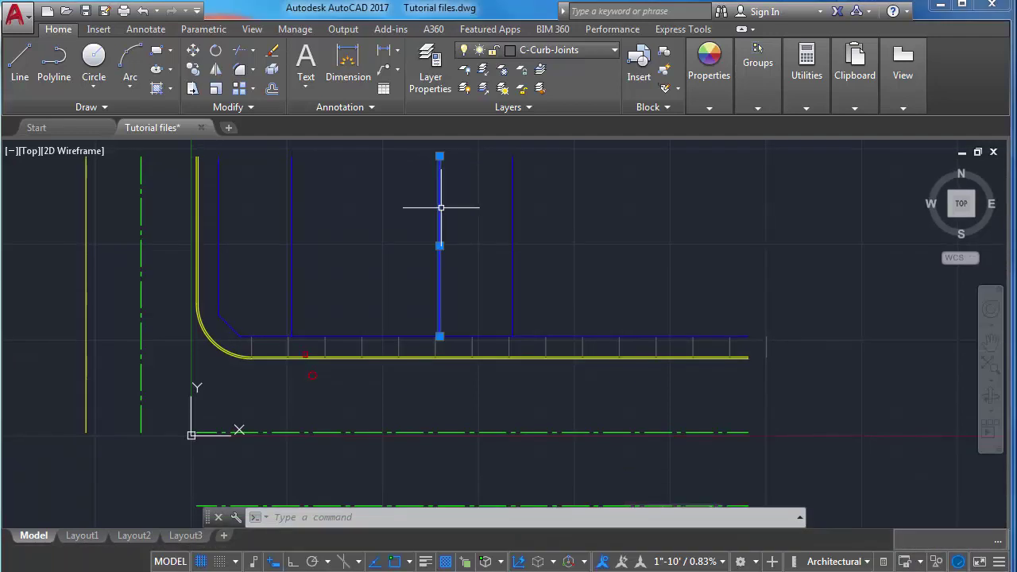
pyautogui.click(425, 77)
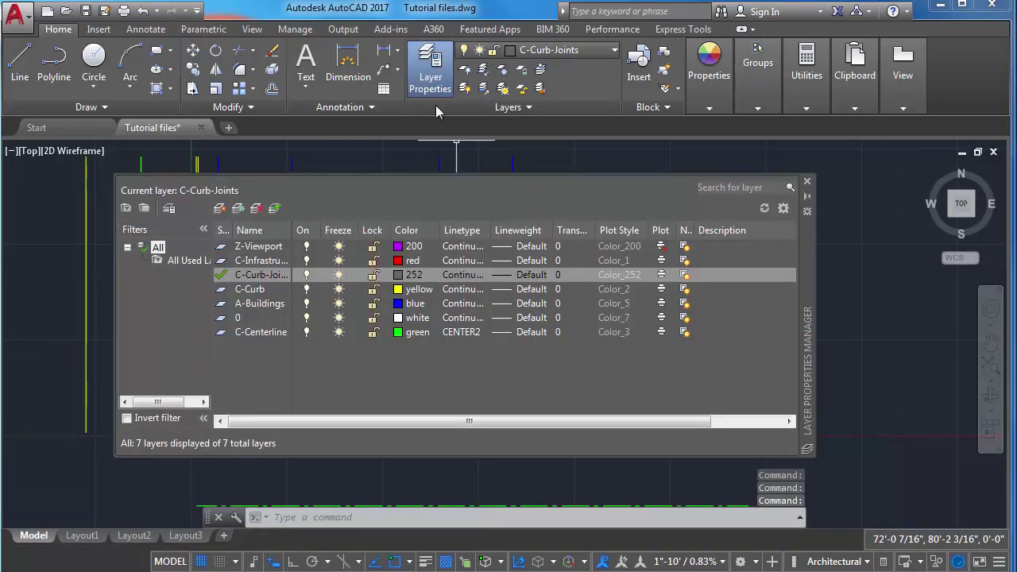
pyautogui.click(417, 306)
pyautogui.click(456, 329)
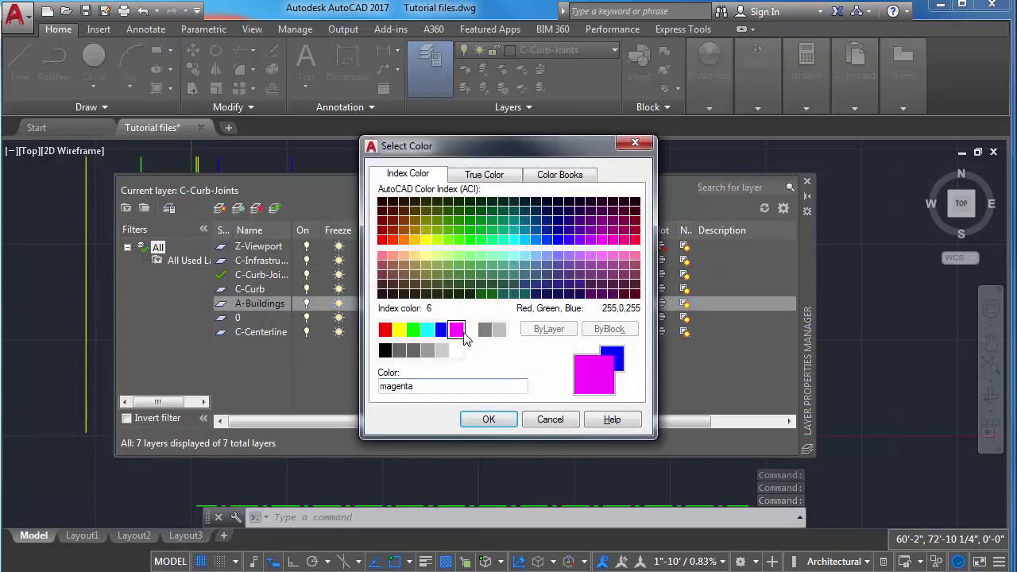
pyautogui.click(485, 419)
pyautogui.click(807, 182)
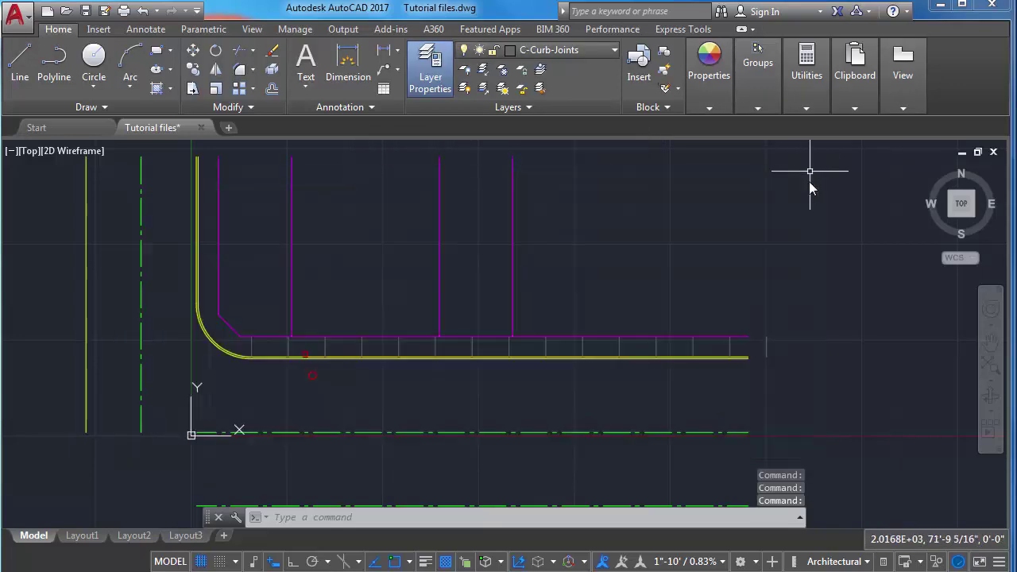
# Return to Layout3, preview it again as a single-sheet plot and examine the building lines' lineweight up close.
pyautogui.click(188, 537)
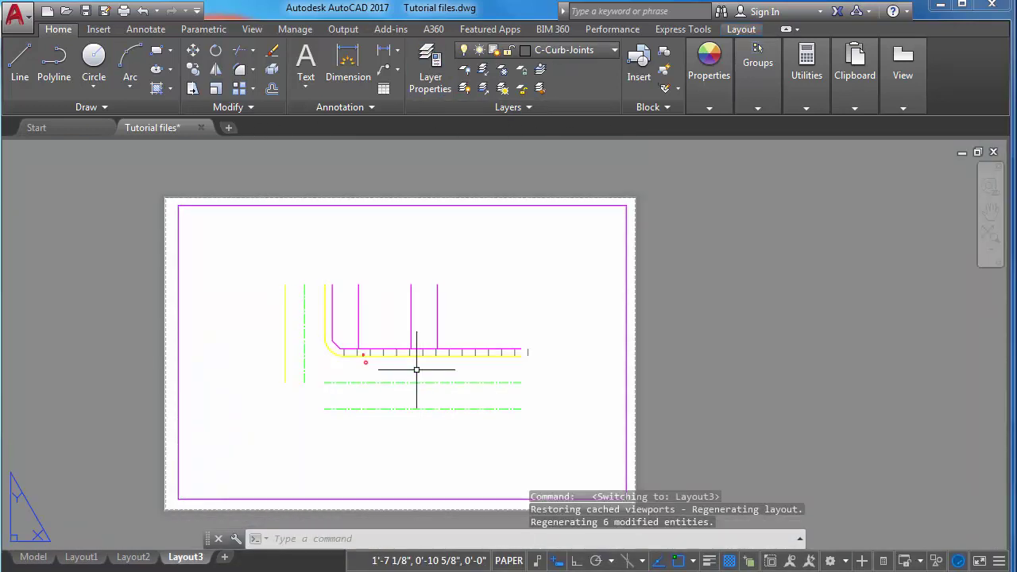
pyautogui.write('plot')
pyautogui.press('Return')
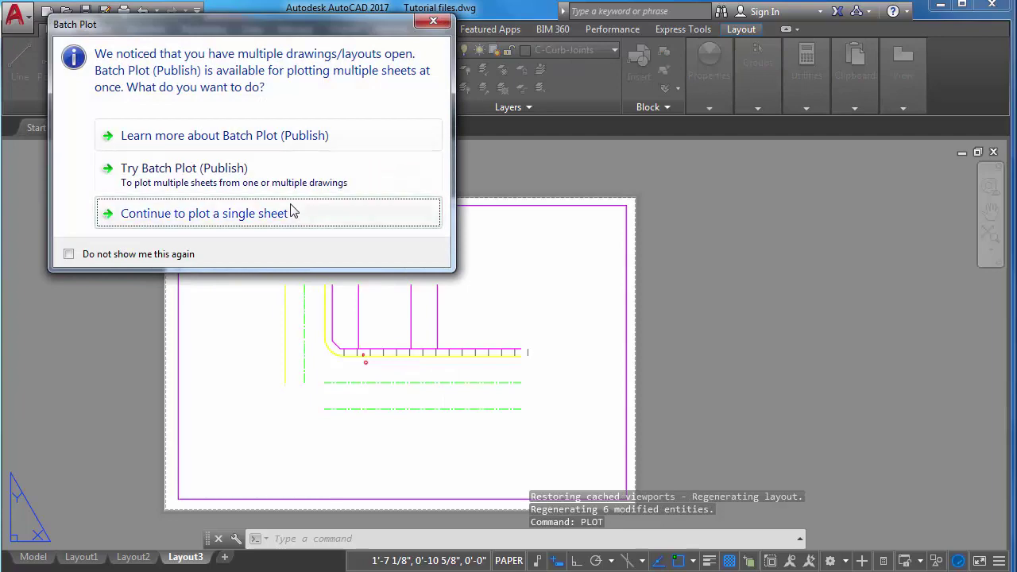
pyautogui.click(291, 211)
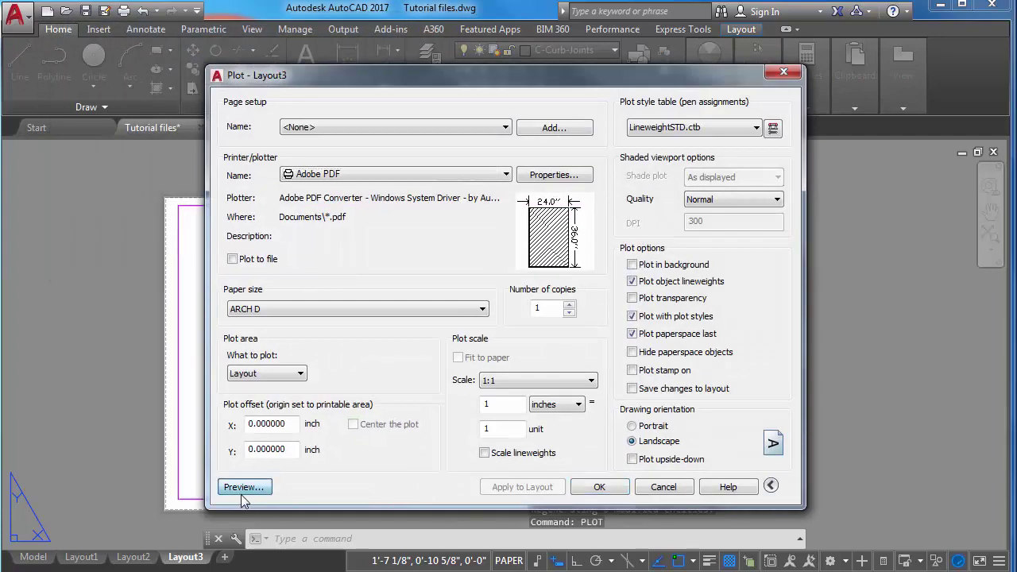
pyautogui.click(241, 492)
pyautogui.moveTo(518, 375); pyautogui.dragTo(350, 224)
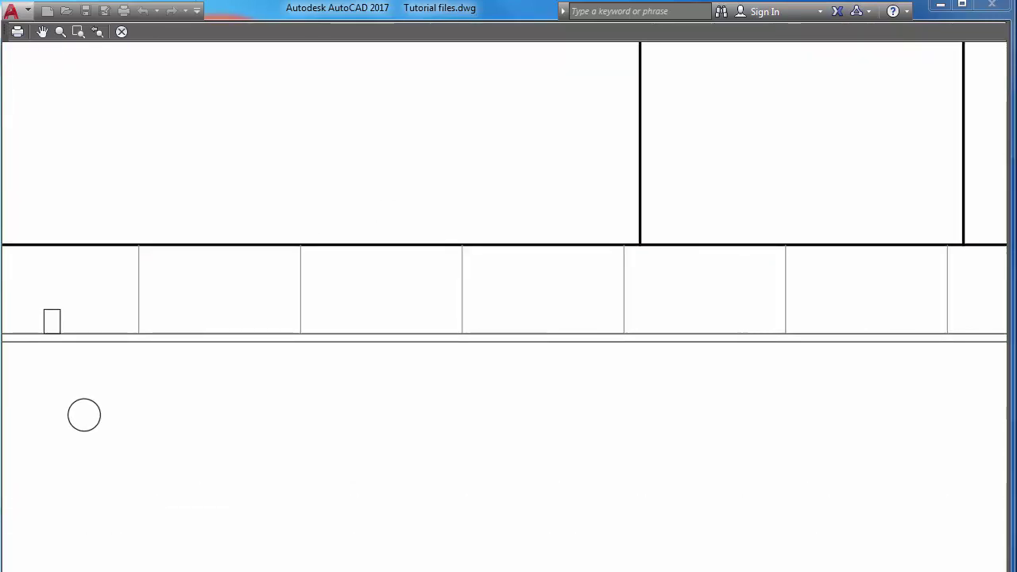